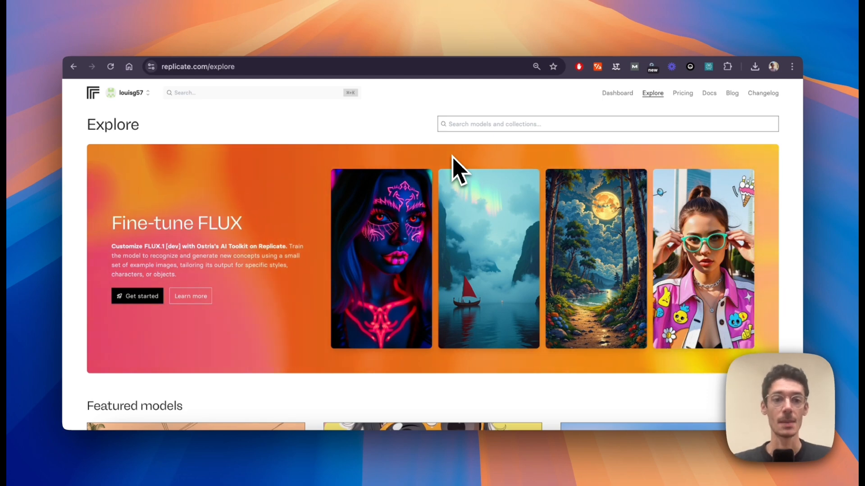
Step: Browse the Explore page's fine-tuning banner, featured models and task categories
scroll(302, 199, down, 1)
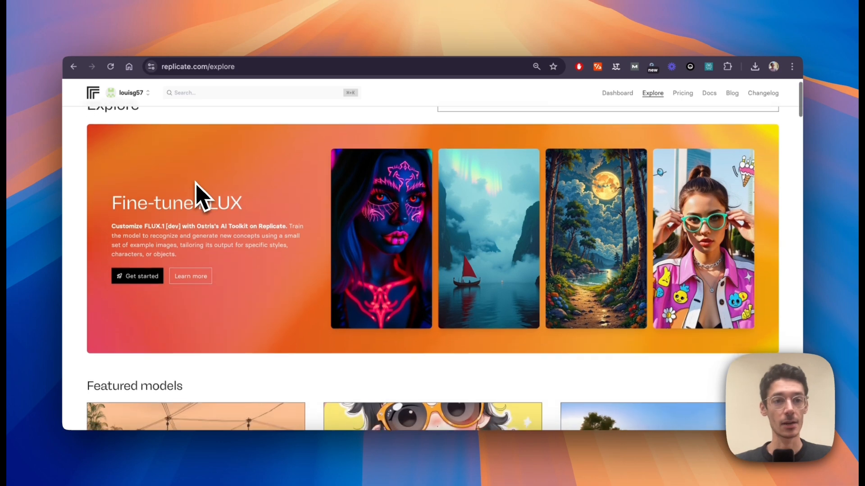
scroll(198, 191, down, 5)
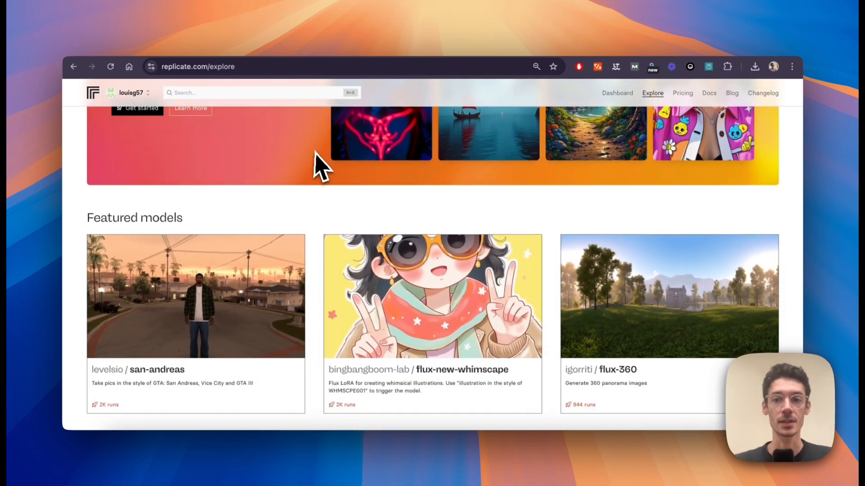
scroll(315, 164, down, 1)
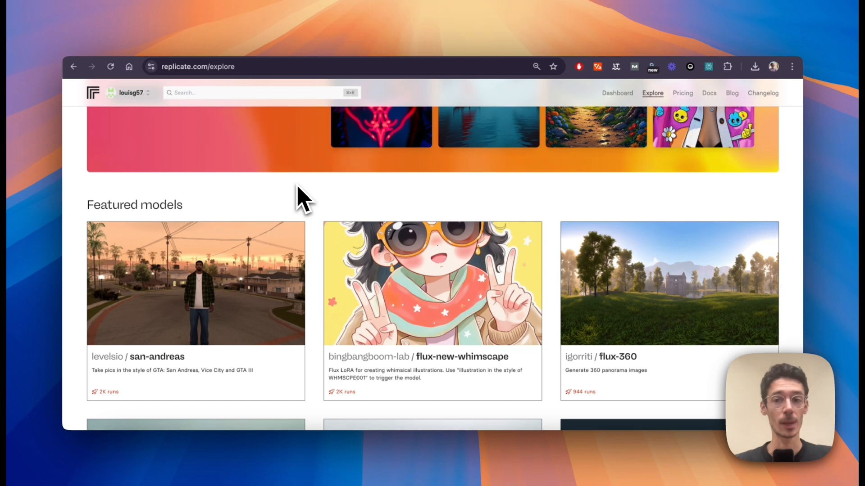
scroll(297, 187, down, 1)
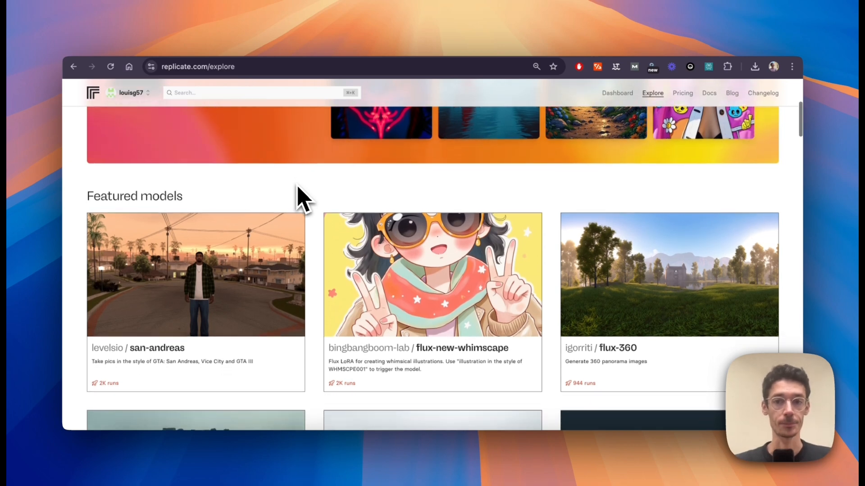
scroll(299, 198, up, 5)
scroll(394, 318, down, 6)
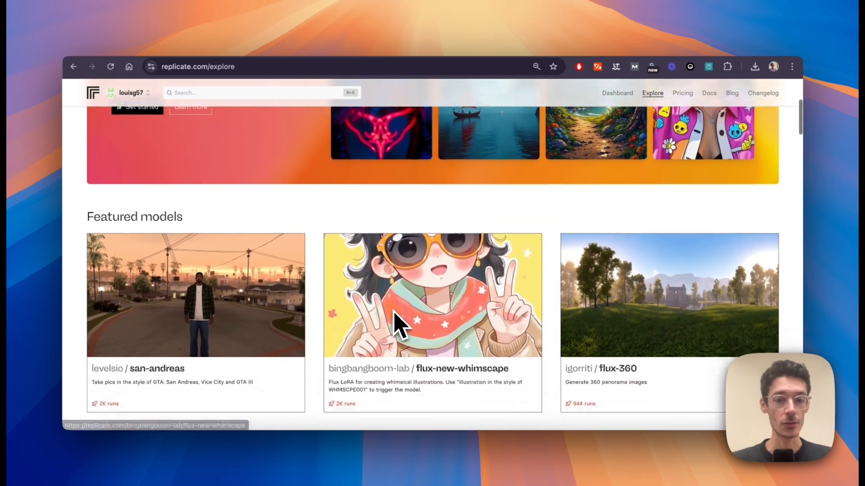
scroll(521, 333, down, 2)
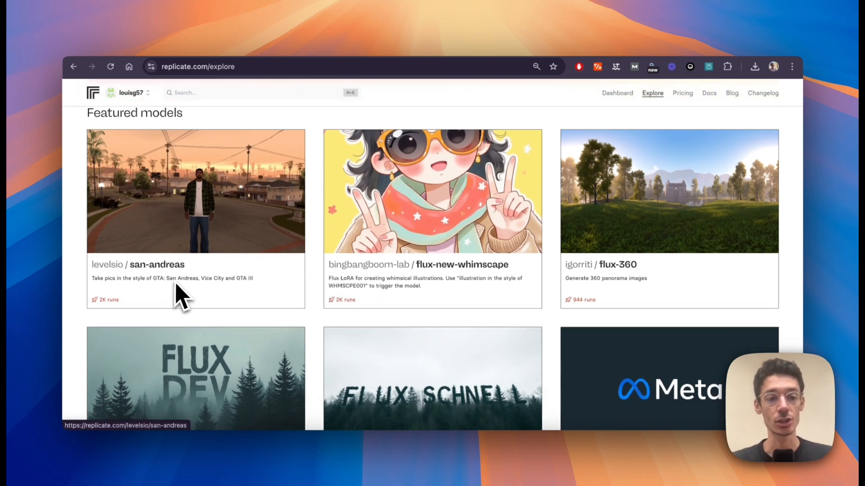
scroll(336, 290, down, 10)
scroll(336, 290, up, 4)
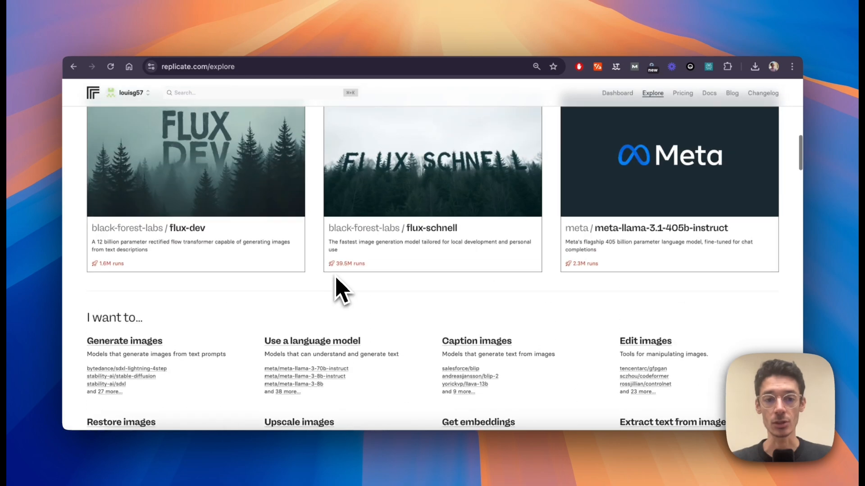
scroll(338, 290, up, 8)
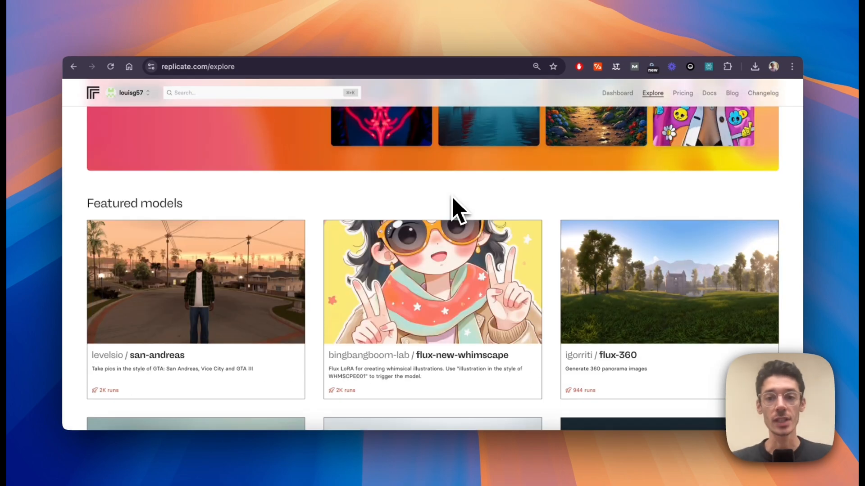
scroll(407, 196, up, 2)
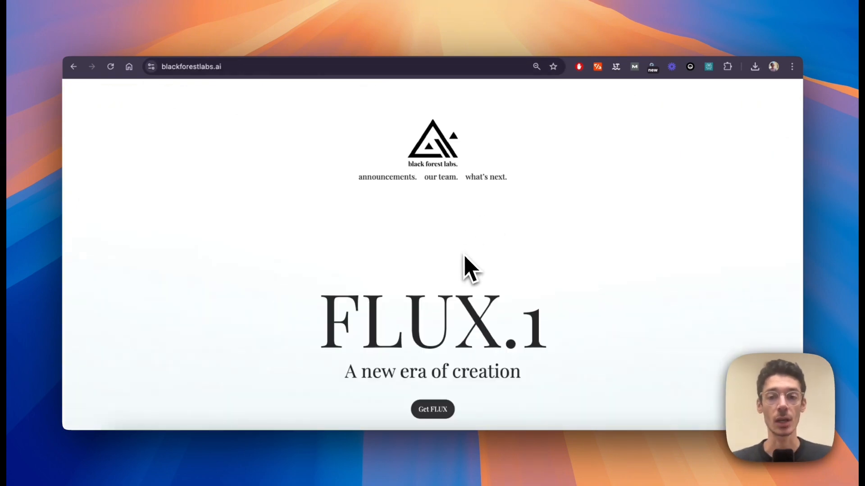
Step: Look through the FLUX.1 introduction and the Get Creative sample image gallery on the Black Forest Labs site
scroll(468, 270, down, 5)
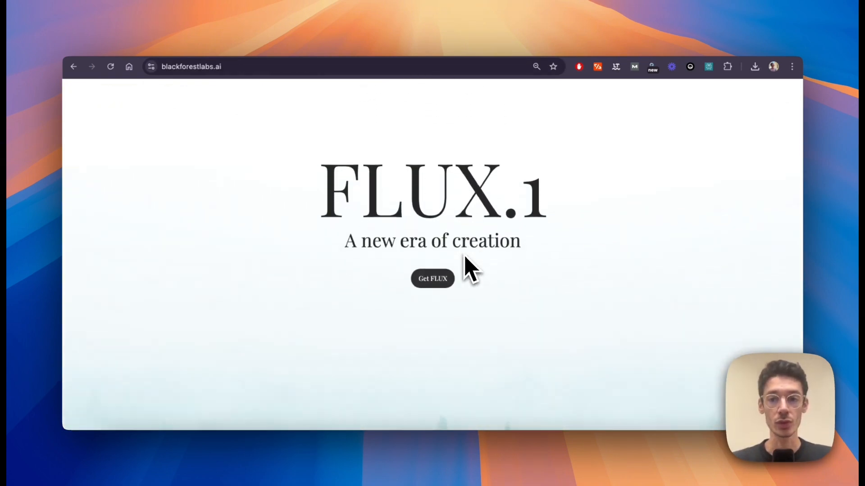
scroll(469, 270, down, 10)
scroll(464, 254, down, 3)
scroll(464, 256, up, 3)
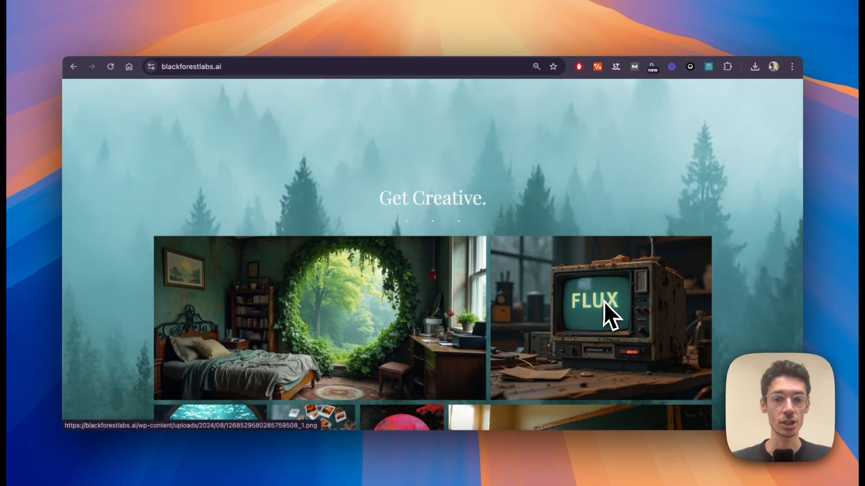
scroll(605, 304, down, 15)
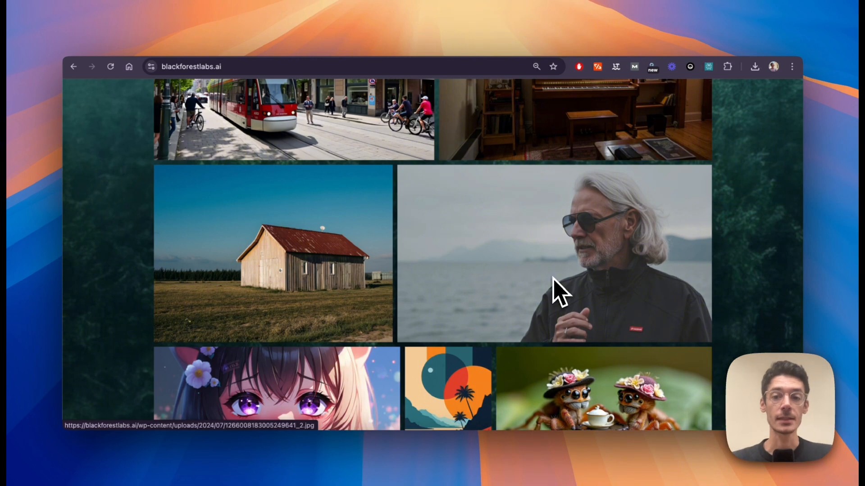
scroll(460, 251, down, 2)
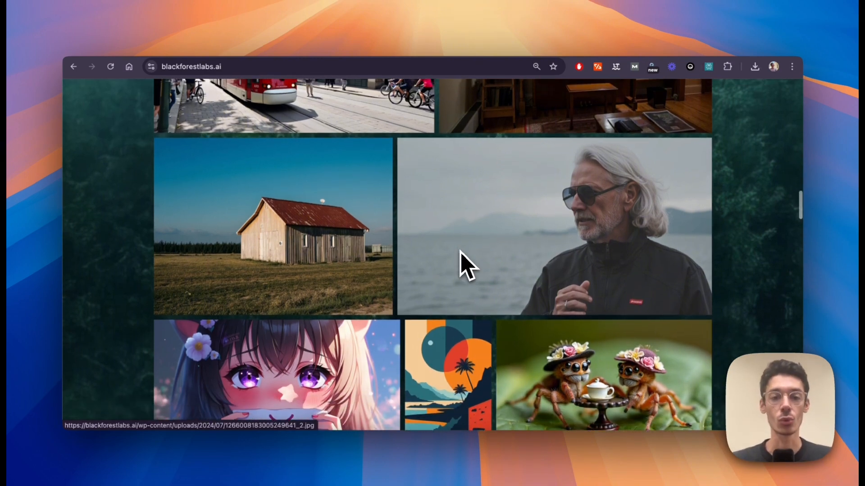
scroll(460, 252, up, 8)
scroll(461, 251, up, 8)
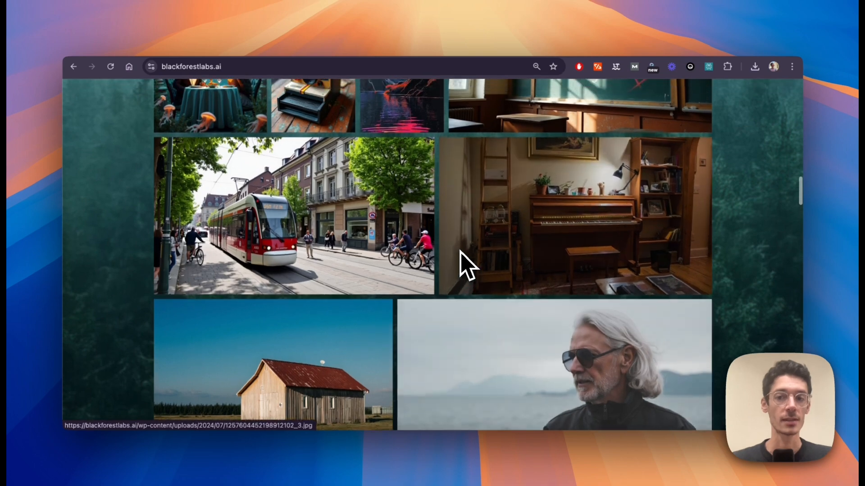
scroll(460, 252, up, 10)
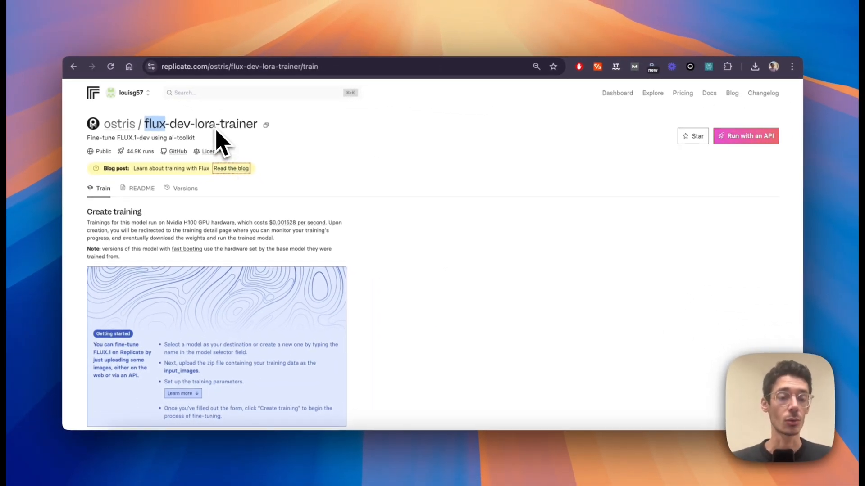
Step: Set the flux-dev-lora-trainer destination to a new model named test with Private visibility
scroll(267, 217, down, 2)
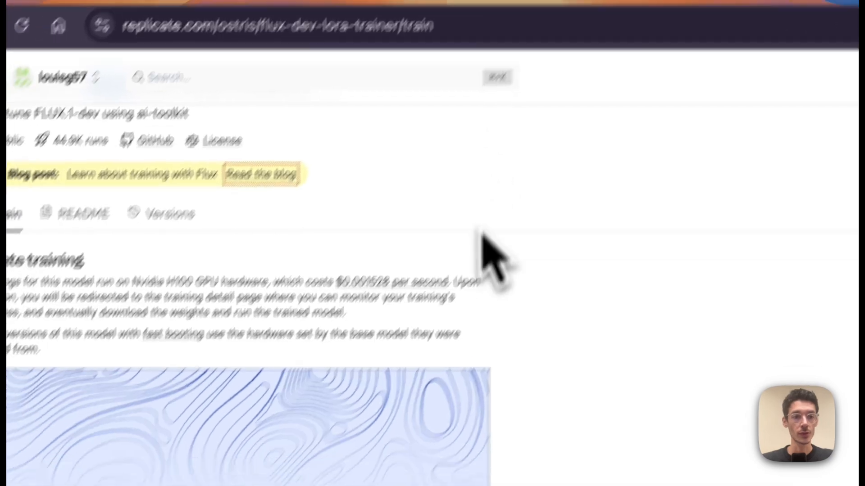
scroll(468, 261, down, 3)
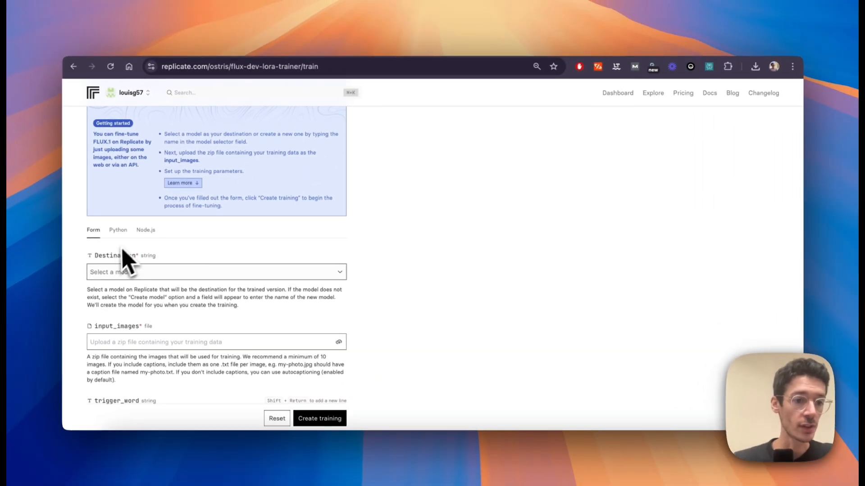
scroll(122, 270, down, 2)
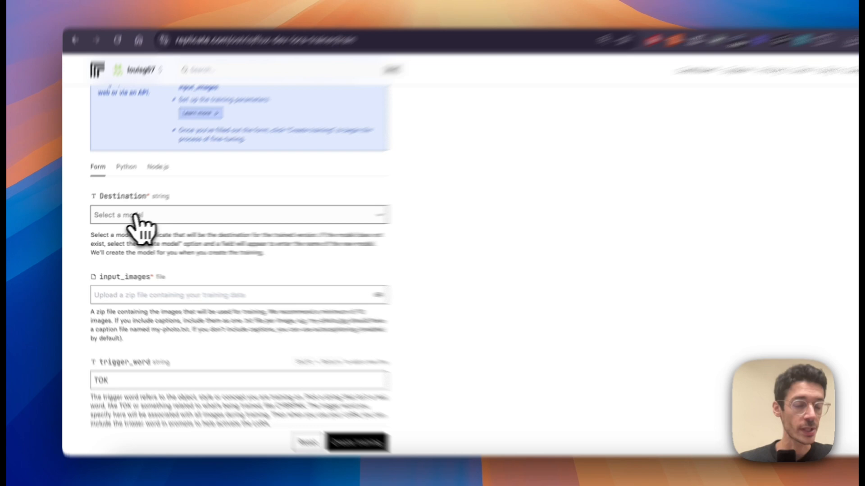
click(131, 220)
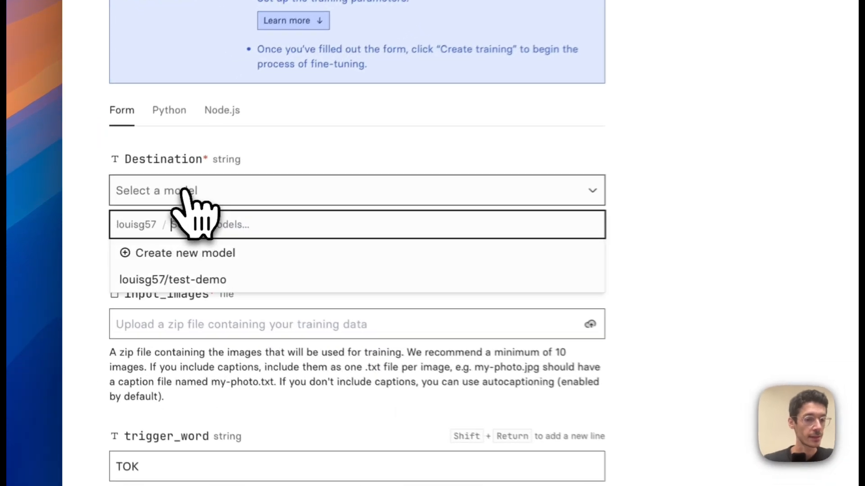
click(259, 262)
scroll(288, 256, down, 1)
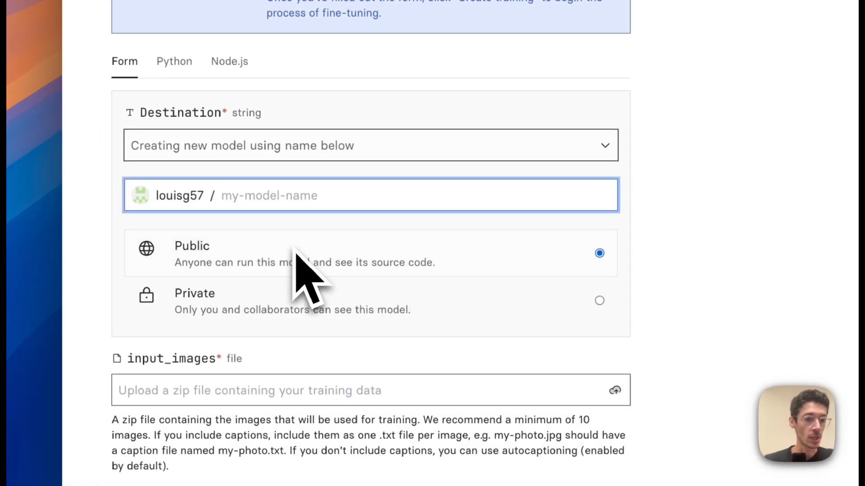
text(test)
click(535, 301)
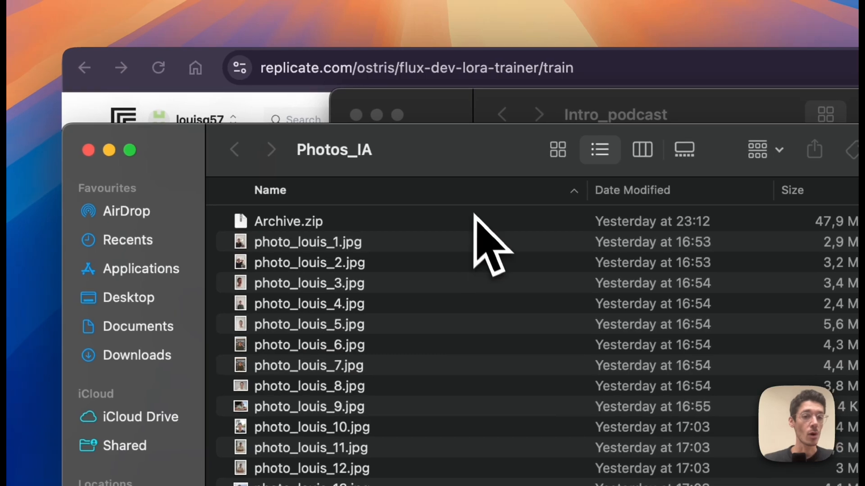
Step: In Finder, select the 13 JPEG photos in the Photos_IA folder and try to batch-rename them with a name and index format
drag(460, 178, 463, 139)
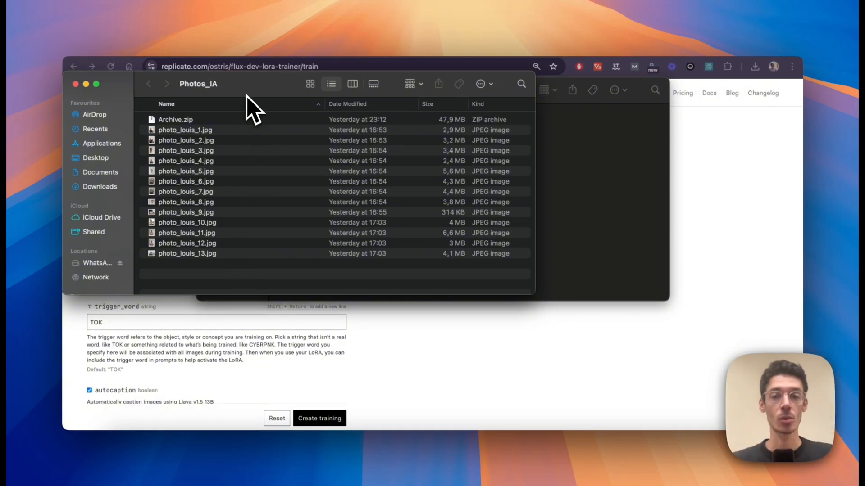
click(226, 139)
drag(204, 270, 180, 154)
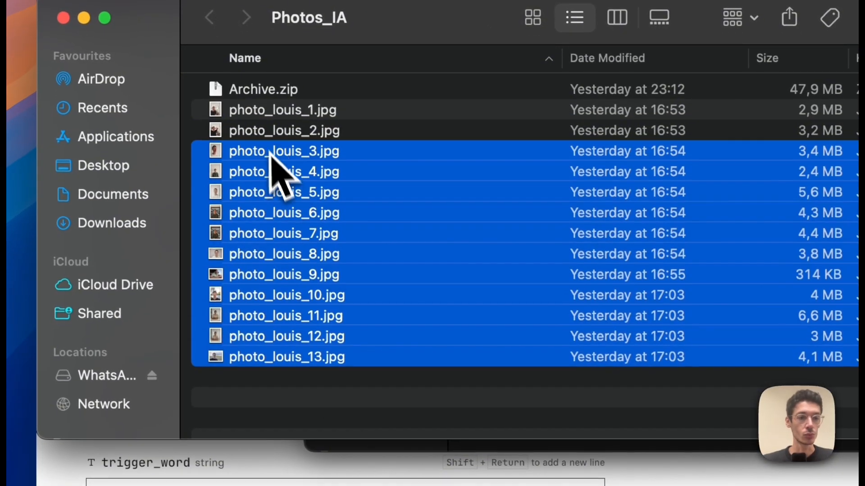
drag(270, 154, 257, 121)
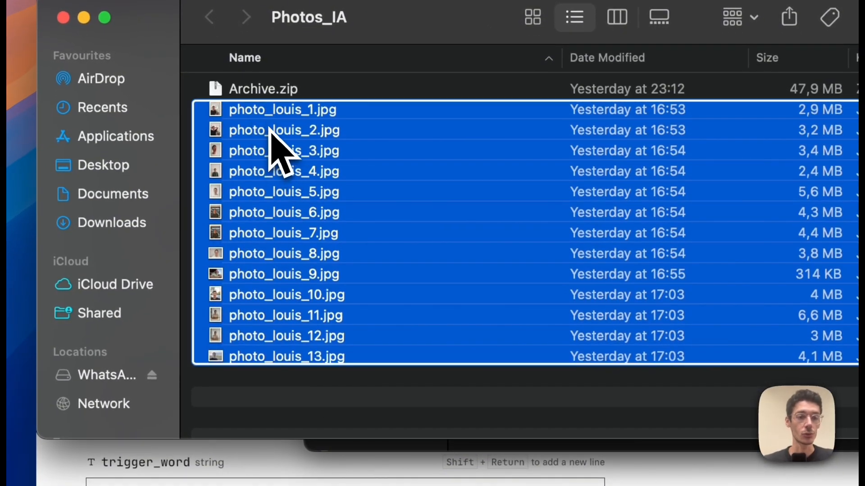
right_click(270, 128)
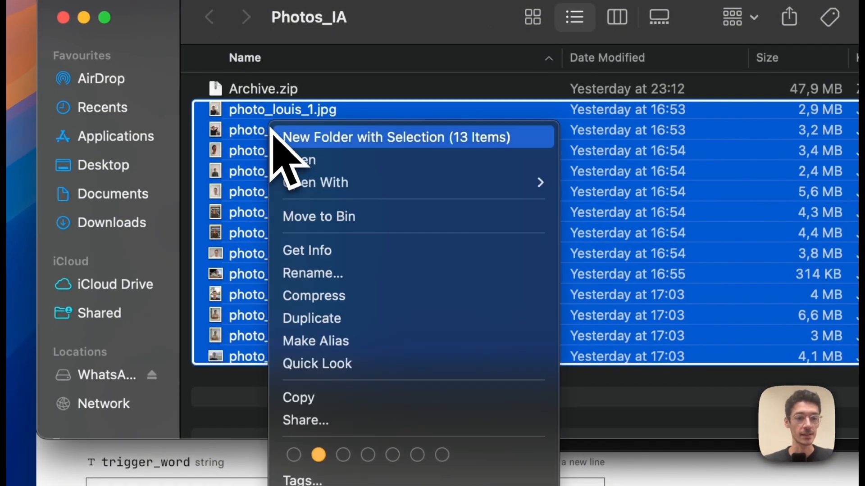
click(417, 273)
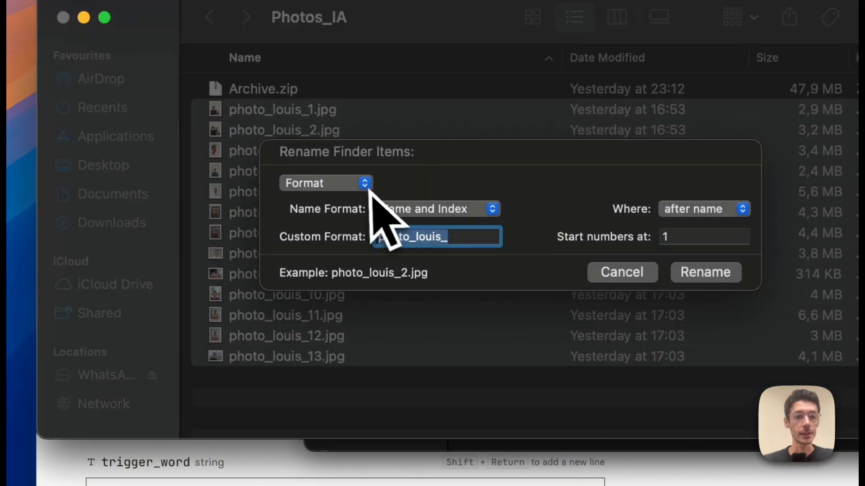
click(385, 238)
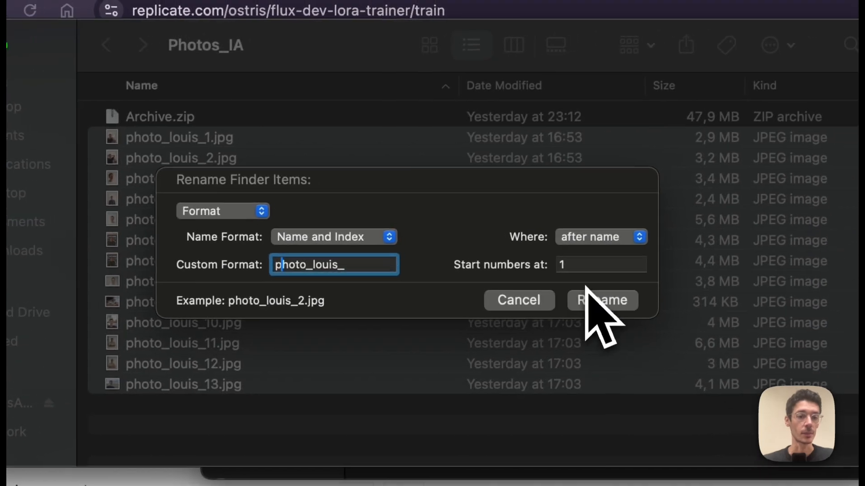
click(532, 303)
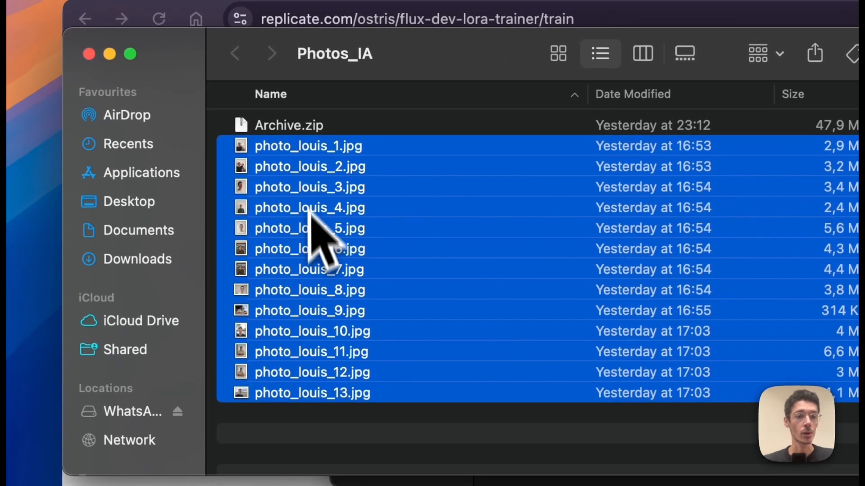
right_click(336, 160)
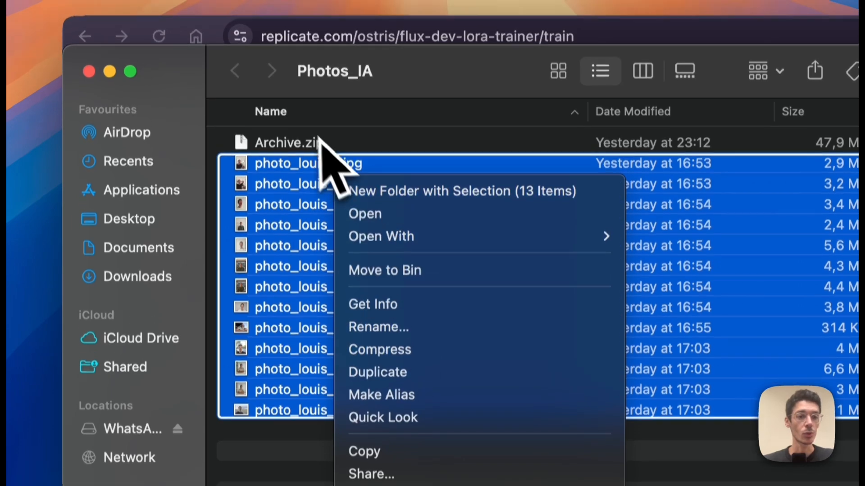
click(307, 123)
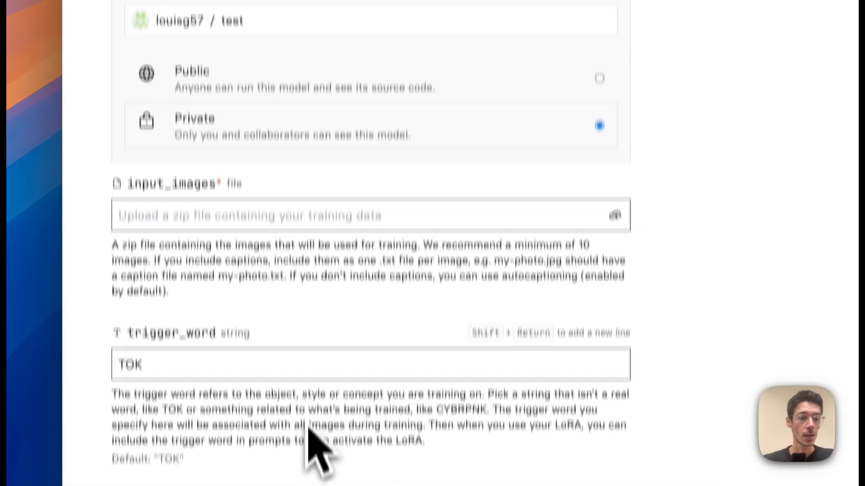
Step: Replace the default TOK trigger word in the training form with the subject's first name
scroll(309, 428, down, 5)
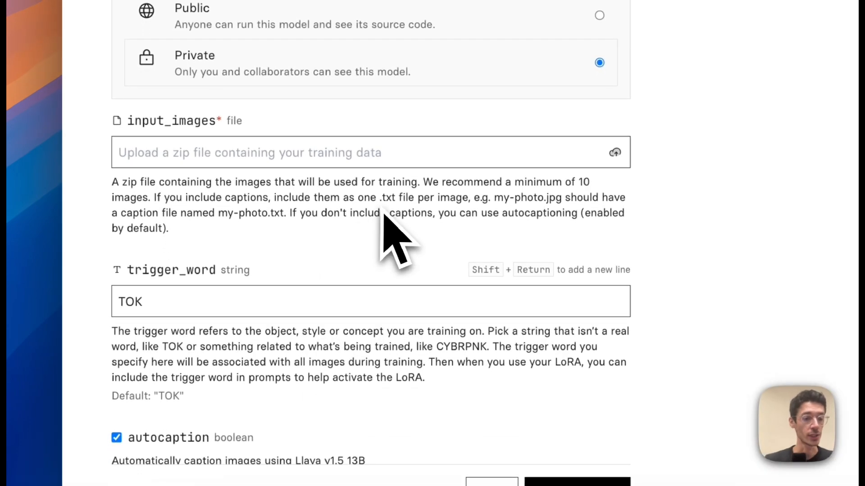
scroll(318, 226, down, 4)
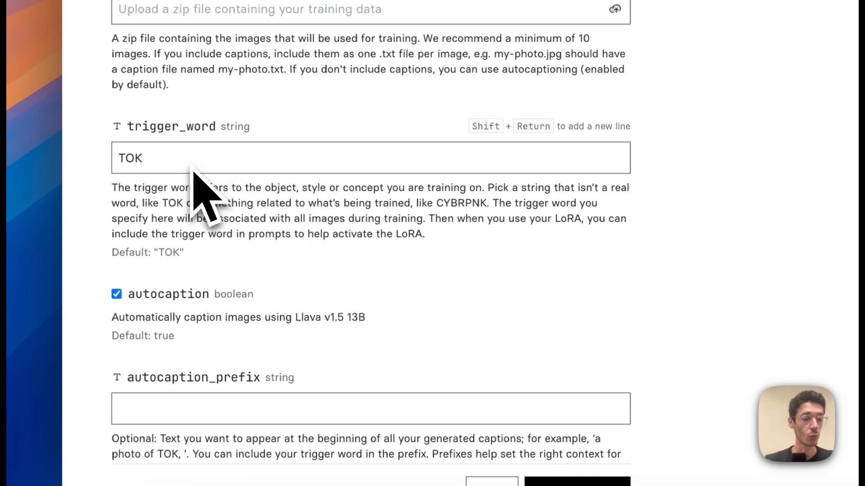
scroll(194, 171, down, 3)
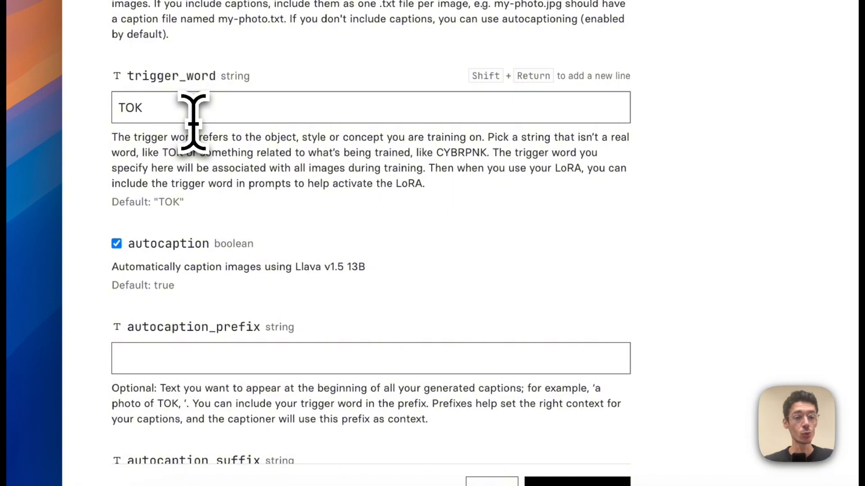
scroll(193, 122, up, 5)
double_click(188, 234)
text(Louis)
Step: Examine the remaining training parameters on the flux-dev-lora-trainer form, including steps, learning_rate, lora_rank and the Hugging Face and W&B fields
scroll(164, 282, down, 15)
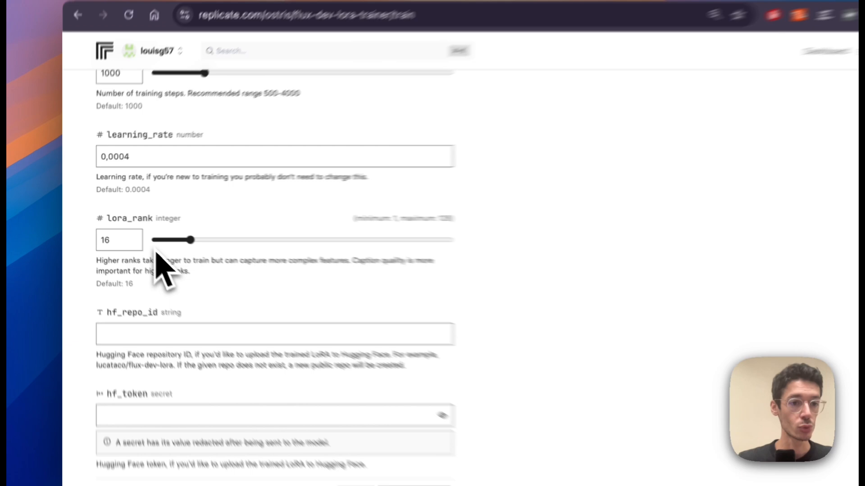
scroll(156, 255, down, 5)
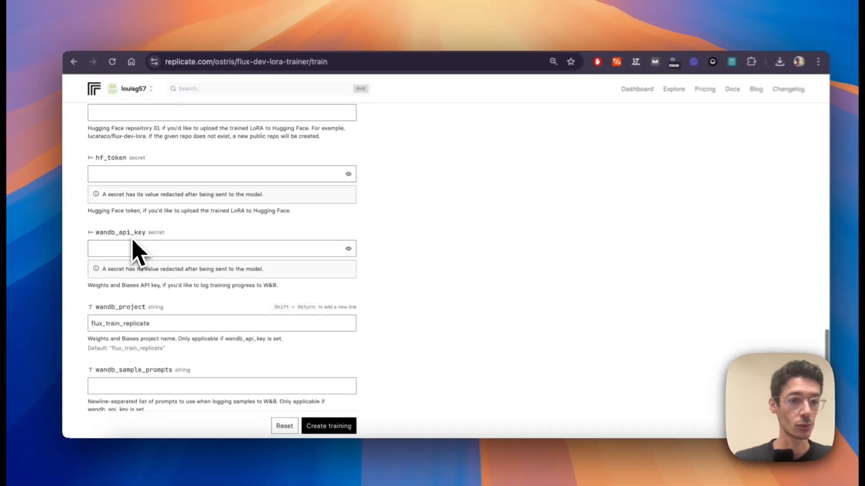
scroll(157, 271, up, 8)
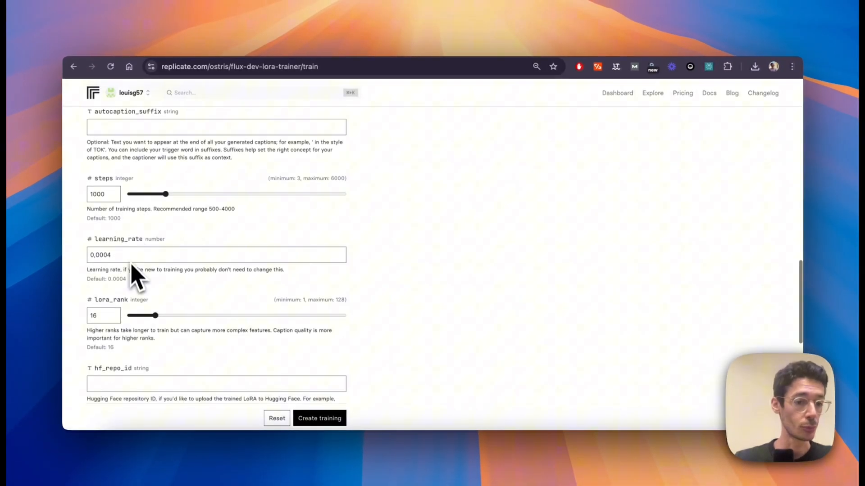
scroll(136, 277, down, 5)
scroll(132, 279, up, 6)
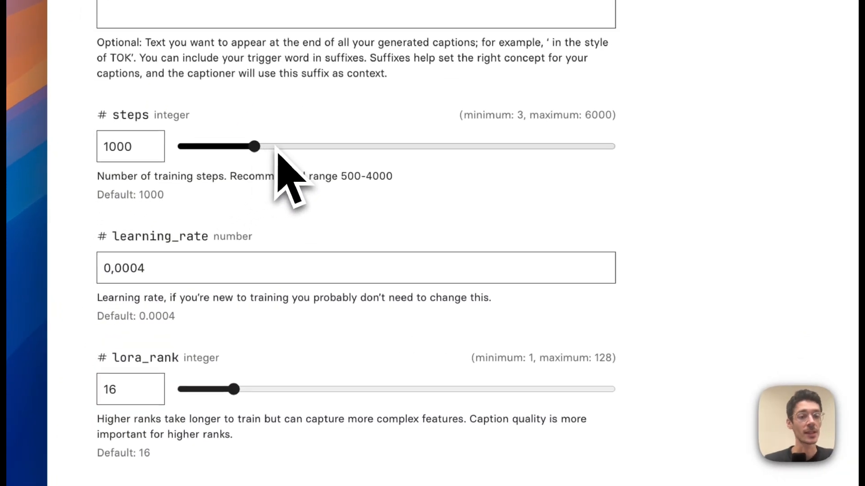
scroll(311, 162, down, 7)
scroll(326, 135, down, 10)
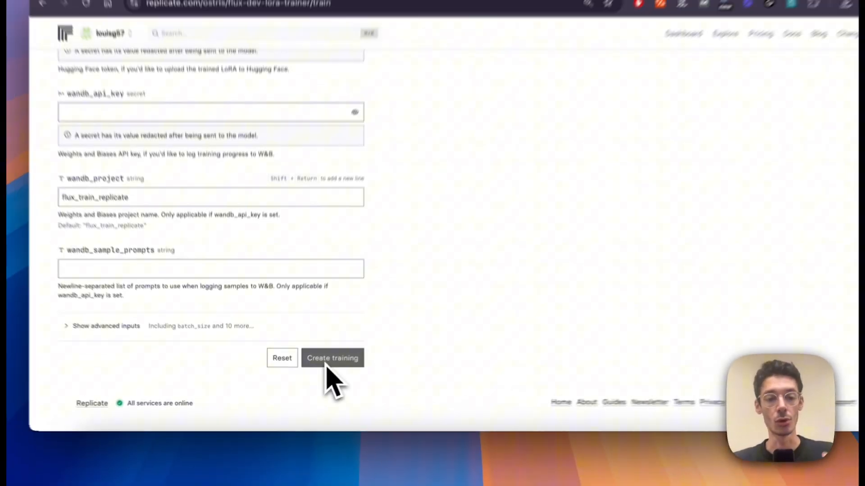
scroll(328, 368, up, 20)
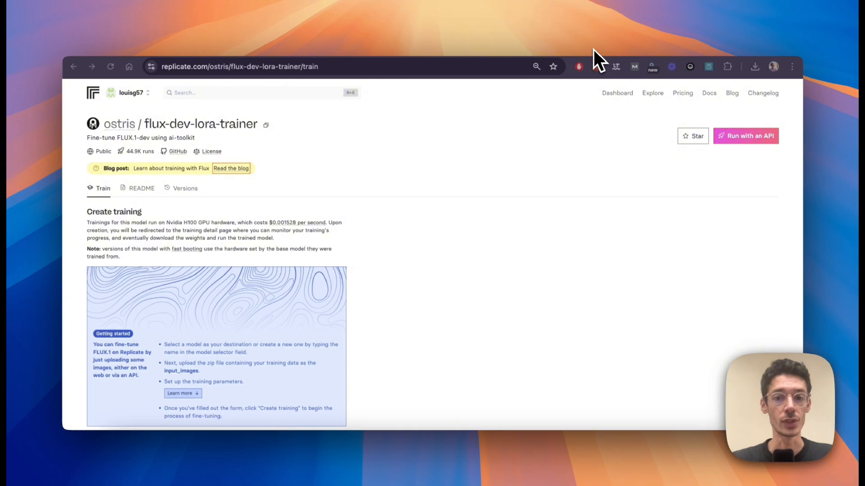
scroll(496, 275, down, 4)
scroll(496, 271, down, 2)
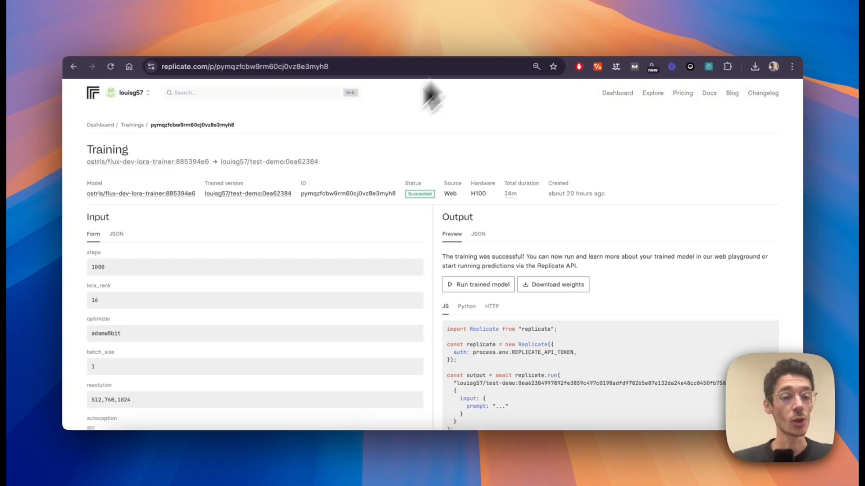
Step: Review the input settings and output logs of the finished test-demo training
scroll(505, 251, down, 8)
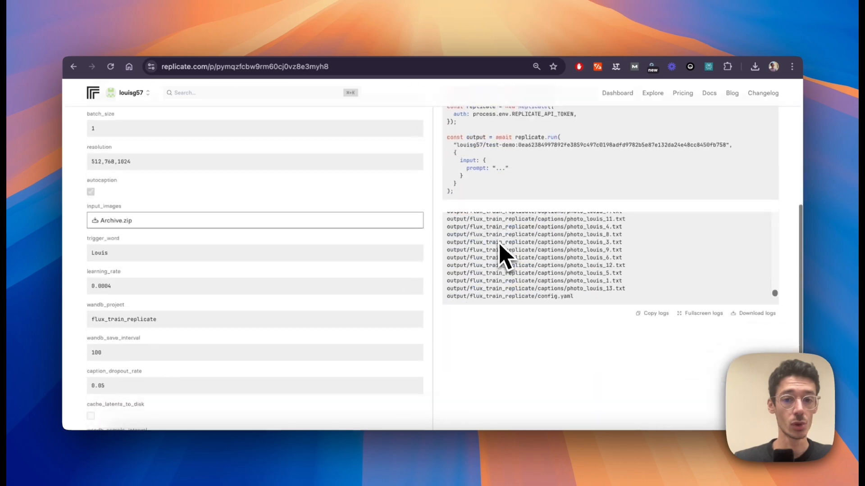
scroll(492, 329, up, 4)
scroll(496, 315, down, 5)
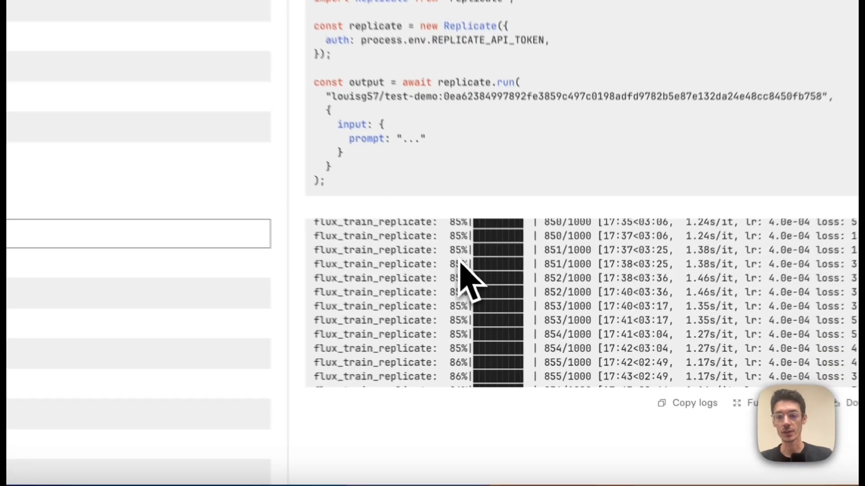
scroll(459, 261, up, 10)
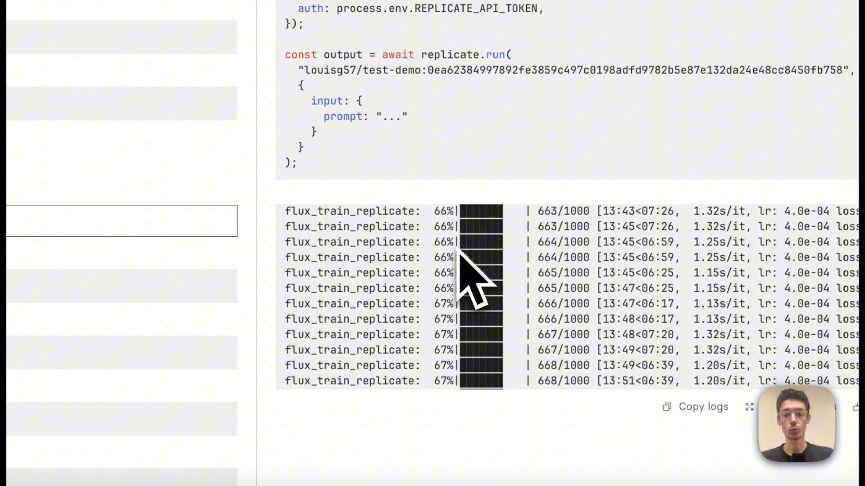
scroll(459, 250, up, 15)
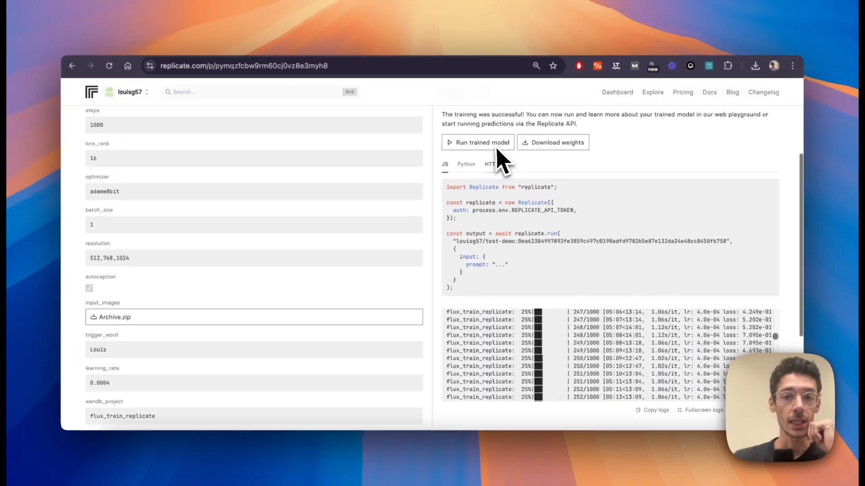
scroll(499, 161, up, 5)
scroll(513, 189, up, 2)
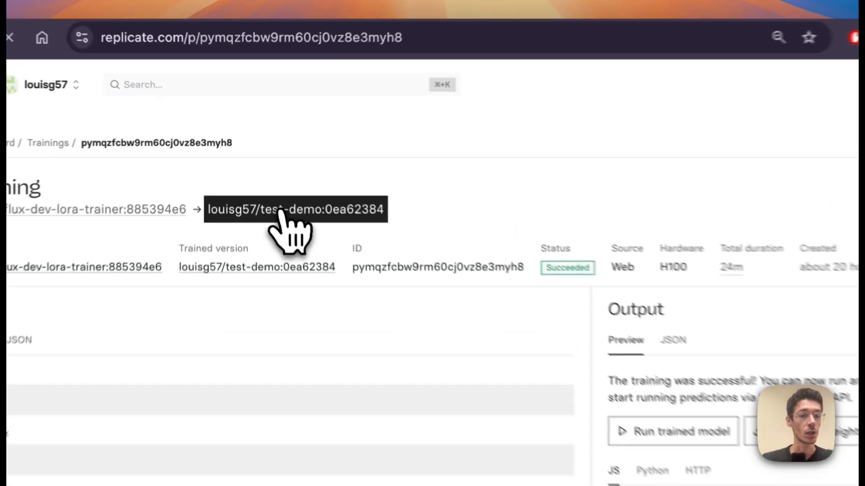
Step: Open the trained test-demo model version and set its aspect_ratio to 16:9
click(261, 162)
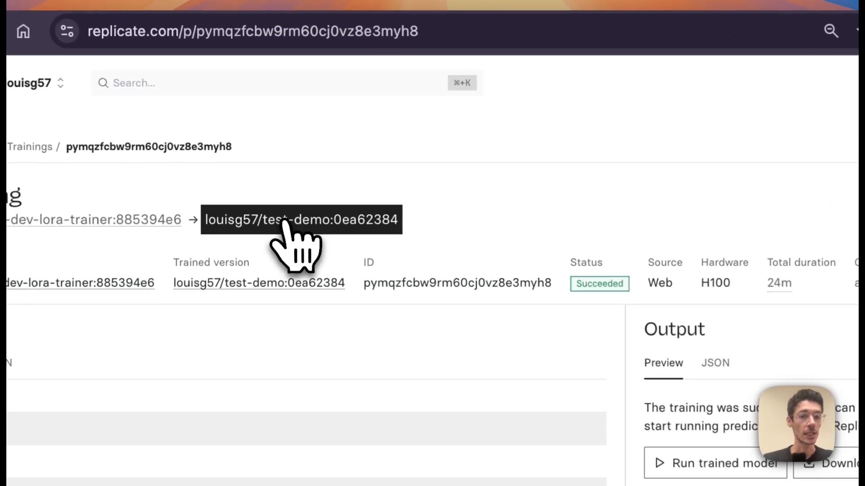
scroll(448, 328, down, 2)
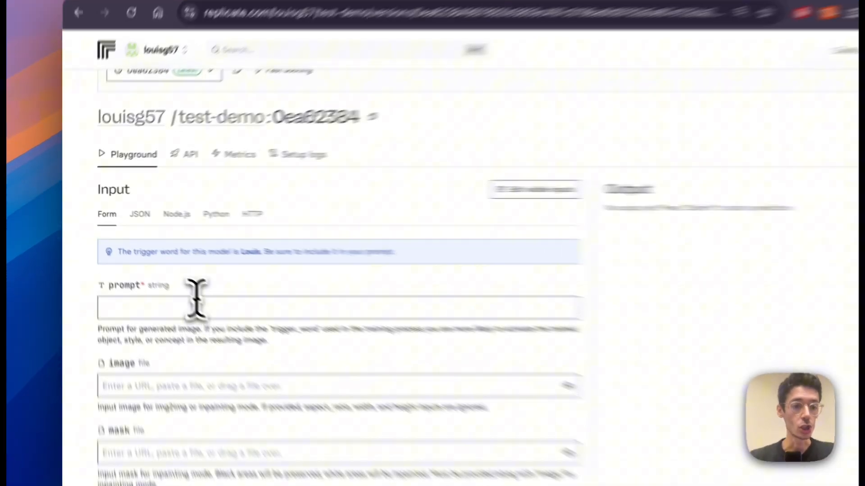
click(159, 272)
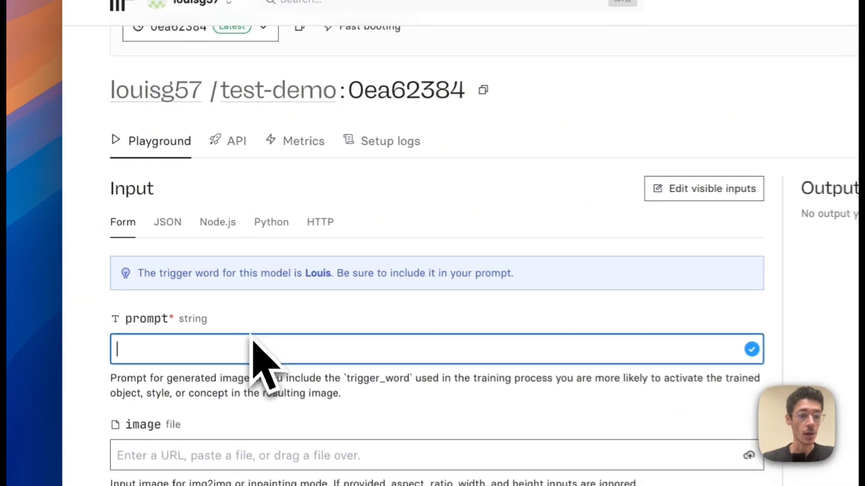
scroll(289, 321, down, 3)
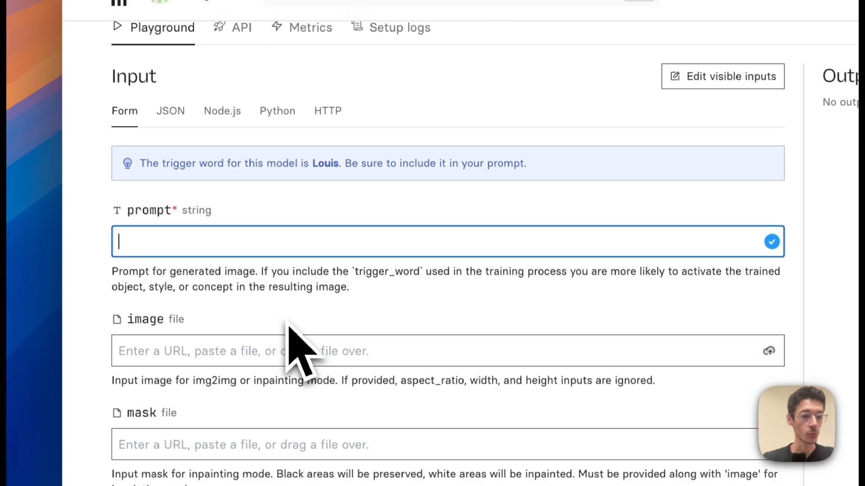
scroll(278, 301, down, 7)
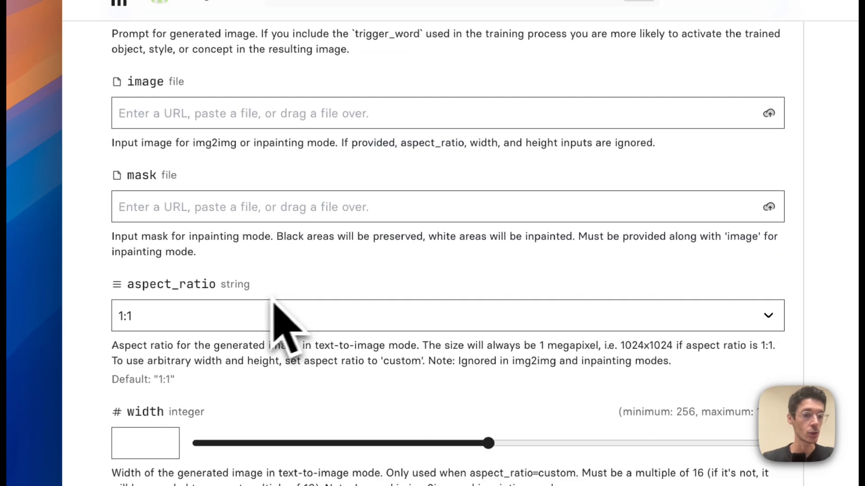
click(216, 315)
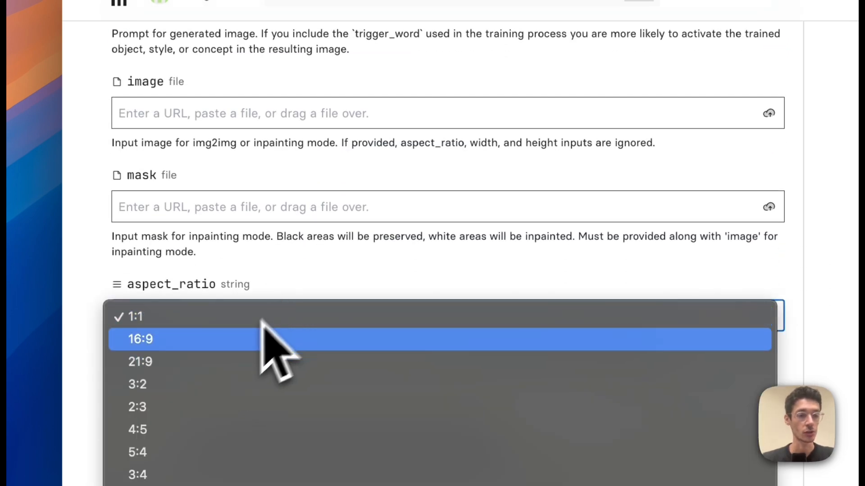
click(244, 343)
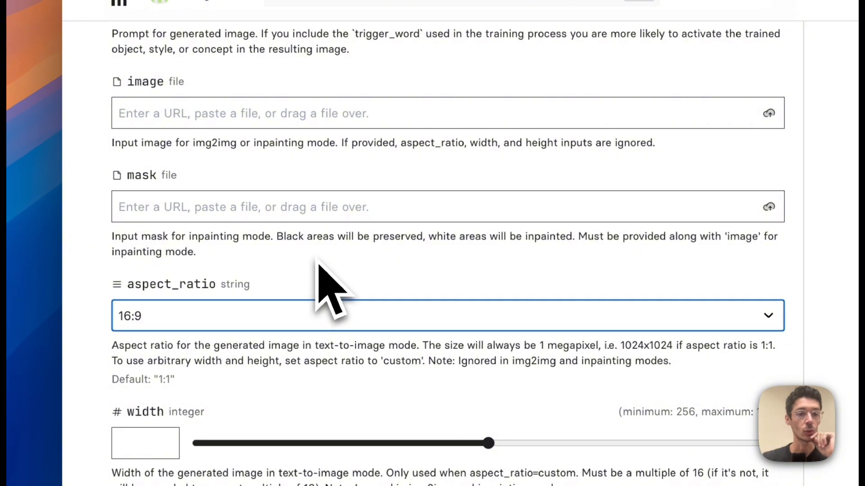
scroll(318, 266, up, 8)
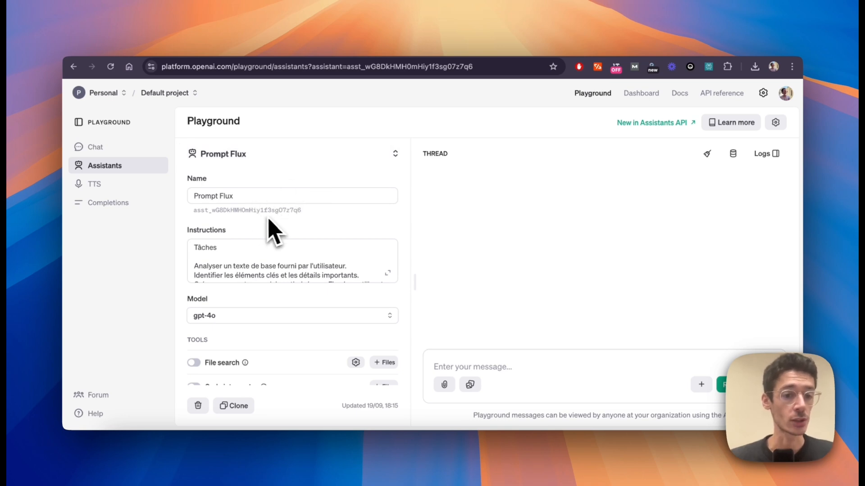
Step: In the OpenAI Playground, run the Prompt Flux assistant with the message "génère moi une image dans une situation classique de la vie quotidienne"
scroll(275, 231, down, 1)
scroll(282, 231, up, 1)
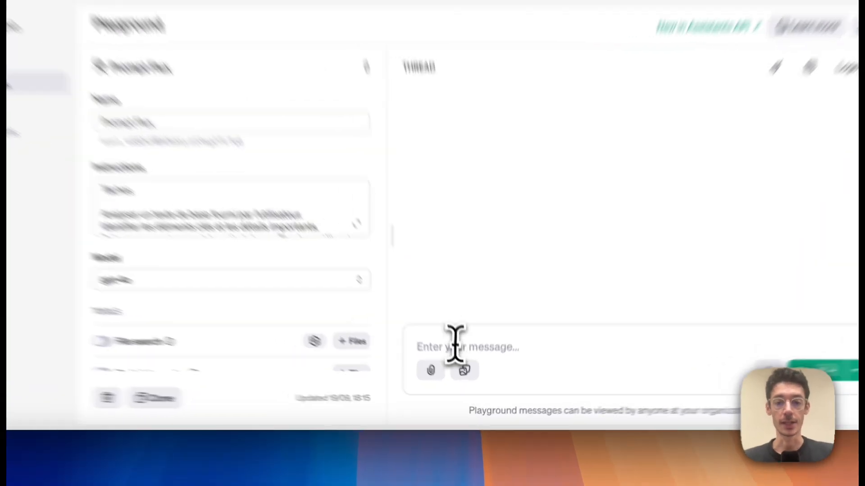
click(459, 367)
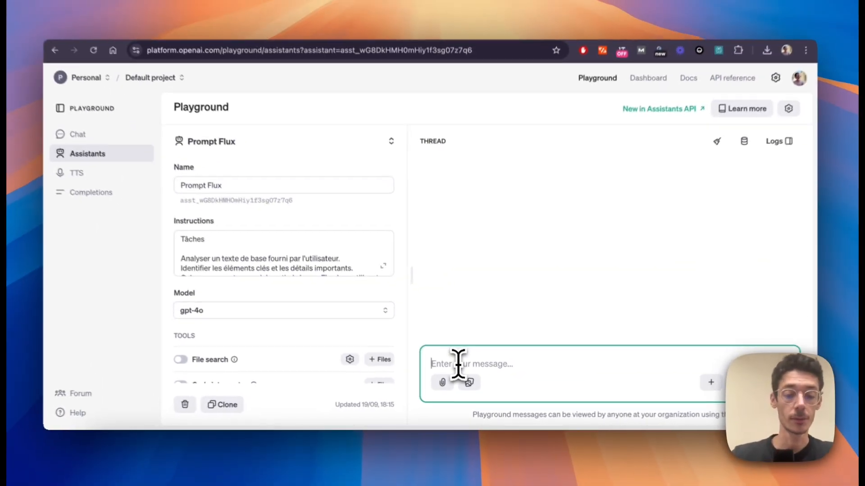
text(gé)
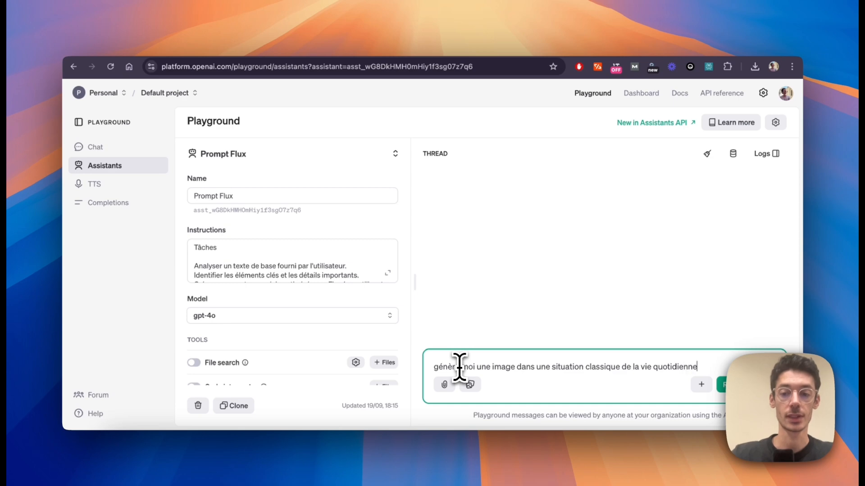
key(shift+Return)
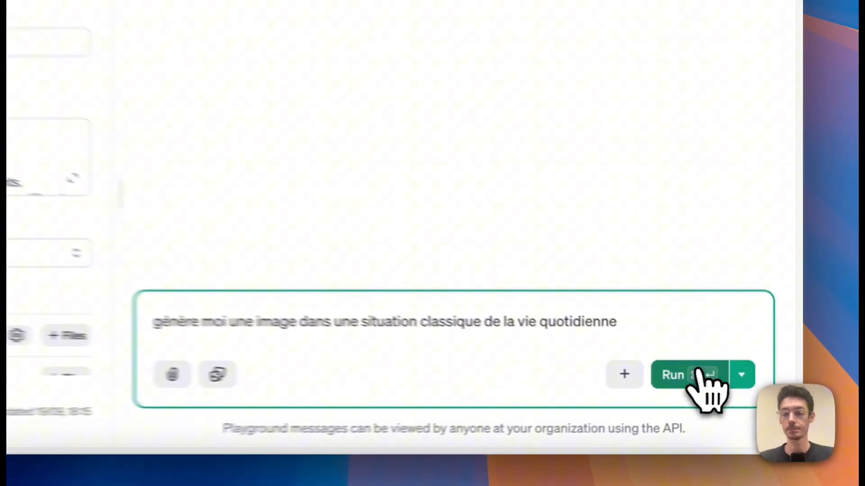
click(743, 385)
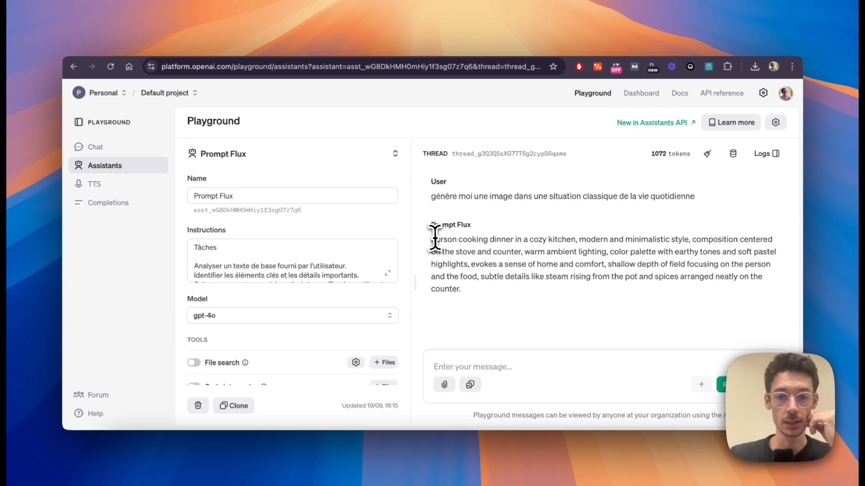
Step: Copy the assistant's cooking-dinner prompt into the test-demo model's prompt on Replicate, with the trigger word in place of "Person"
drag(435, 238, 475, 290)
key(super+c)
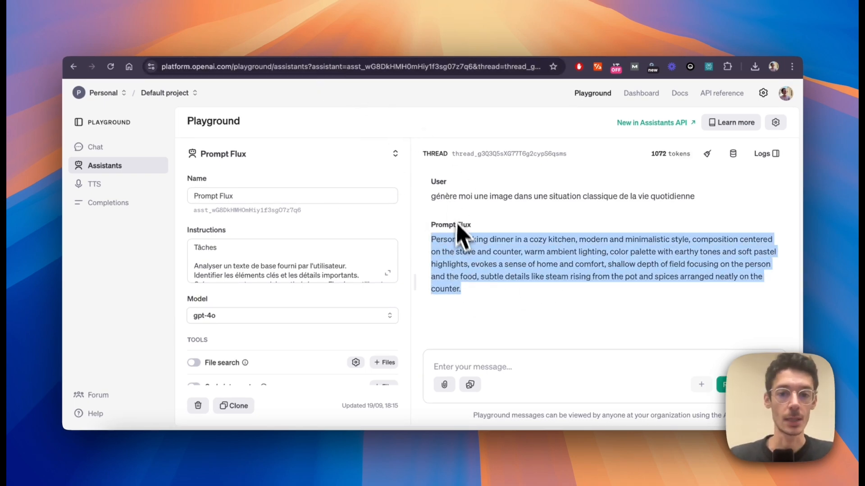
key(ctrl+Tab)
click(162, 226)
key(super+v)
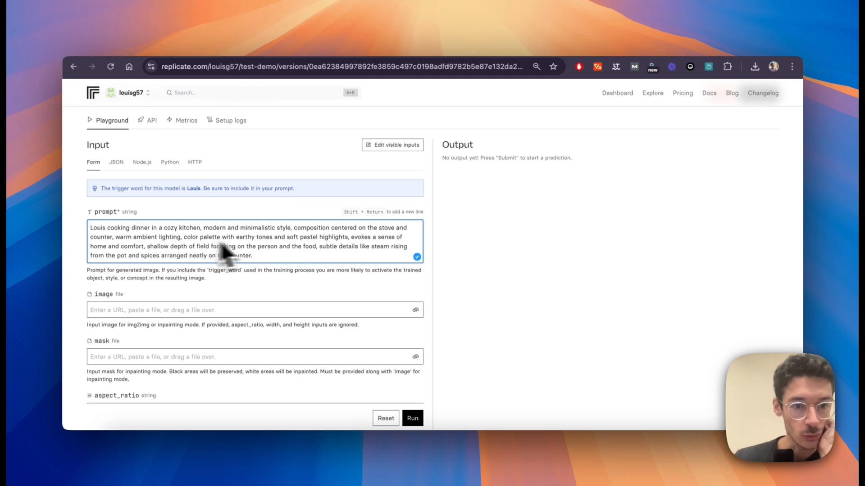
Step: Examine the test-demo generation parameters, from image size and num_outputs through guidance_scale and prompt_strength to the output format
scroll(270, 255, down, 10)
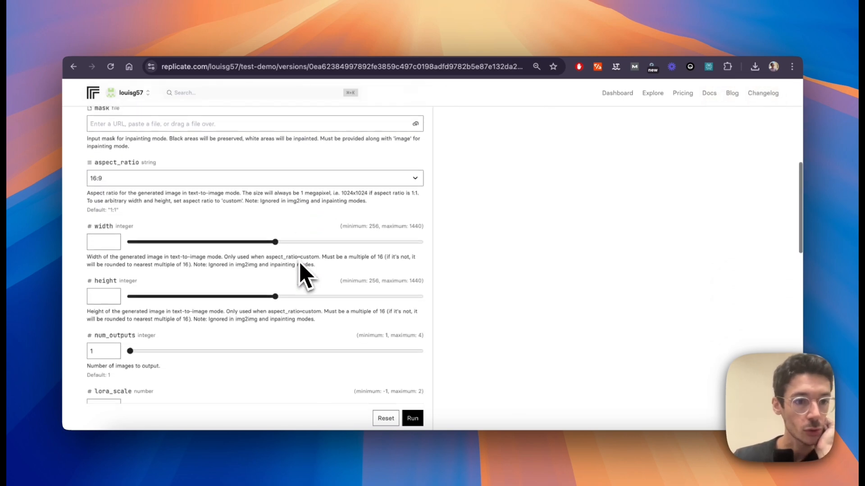
scroll(193, 224, up, 2)
scroll(148, 208, down, 5)
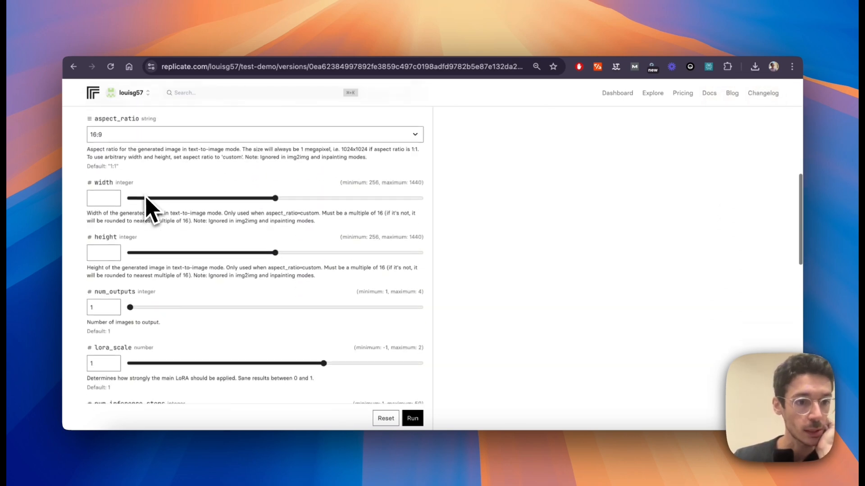
scroll(149, 209, down, 8)
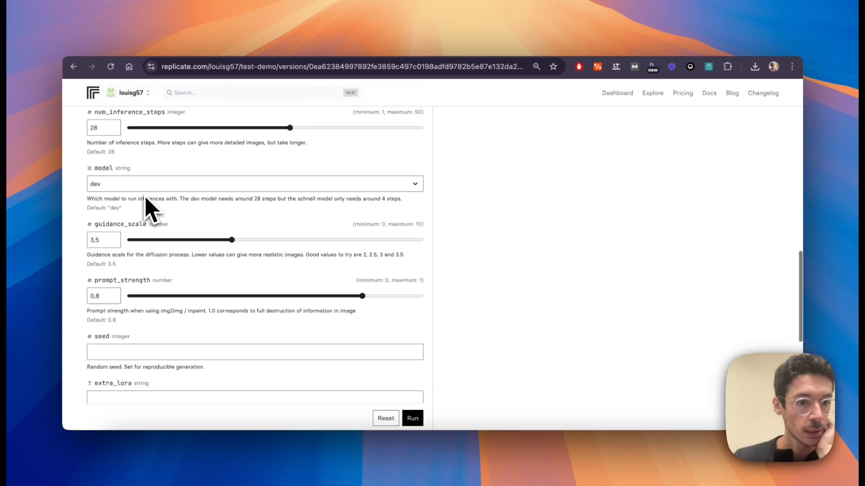
scroll(148, 208, down, 1)
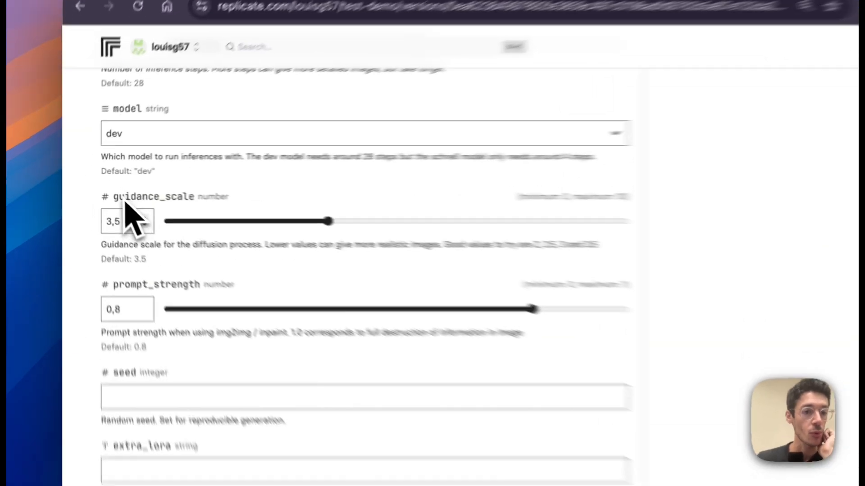
drag(95, 189, 128, 189)
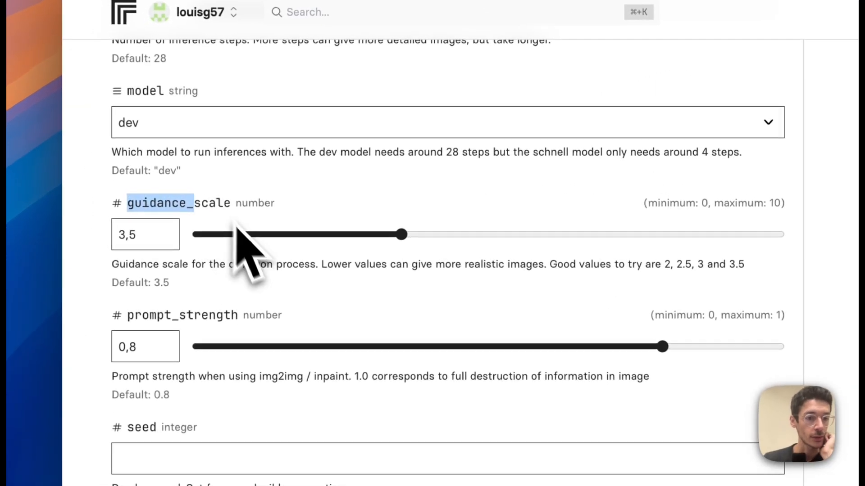
scroll(268, 315, down, 4)
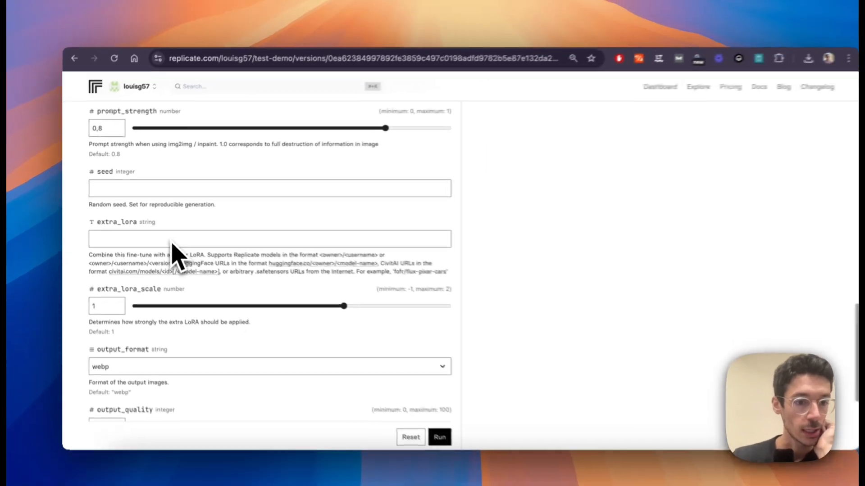
scroll(168, 247, down, 5)
scroll(166, 245, up, 8)
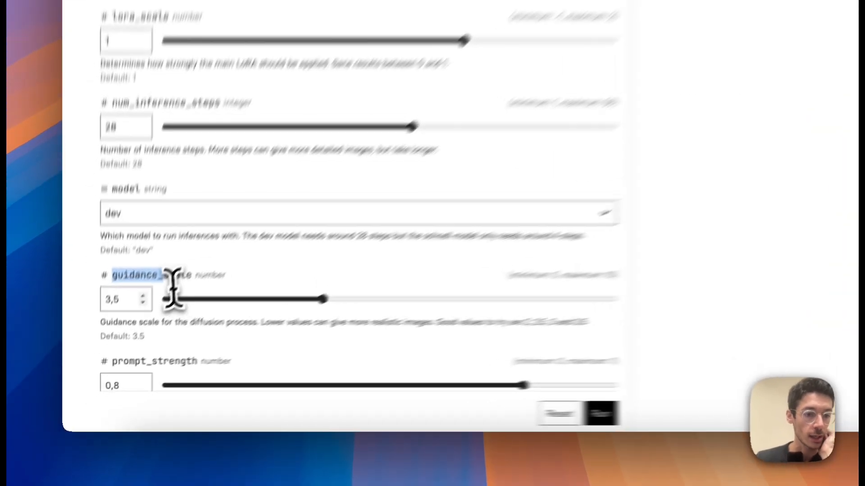
Step: Set the test-demo model's guidance_scale to 3
click(109, 339)
key(Down)
key(BackSpace)
key(BackSpace)
key(BackSpace)
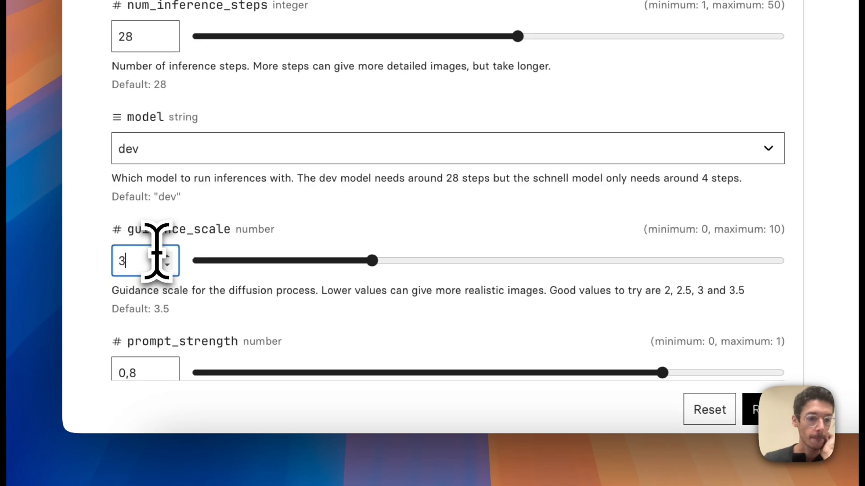
Step: Set num_outputs to 3 for the test-demo model and run the image generation
scroll(158, 252, up, 5)
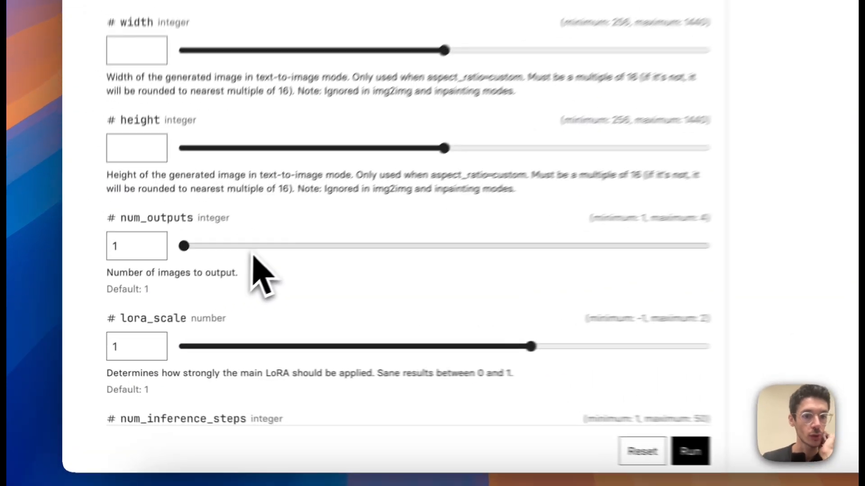
drag(167, 308, 268, 307)
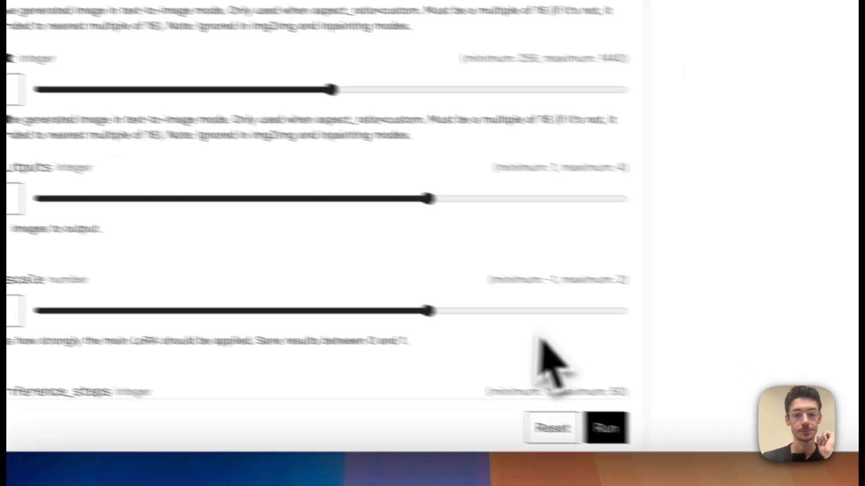
click(763, 460)
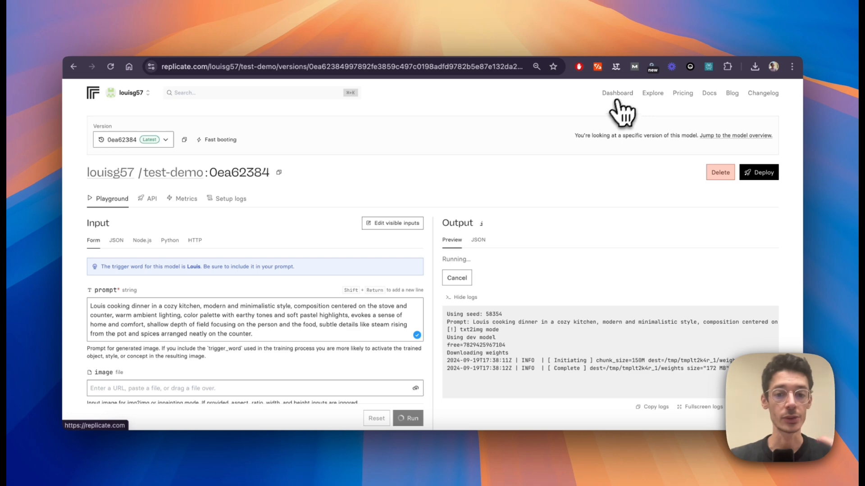
Step: Look at the guidance-scale comparison images in the Substack draft and return to the test-demo model page on Replicate
scroll(122, 291, down, 10)
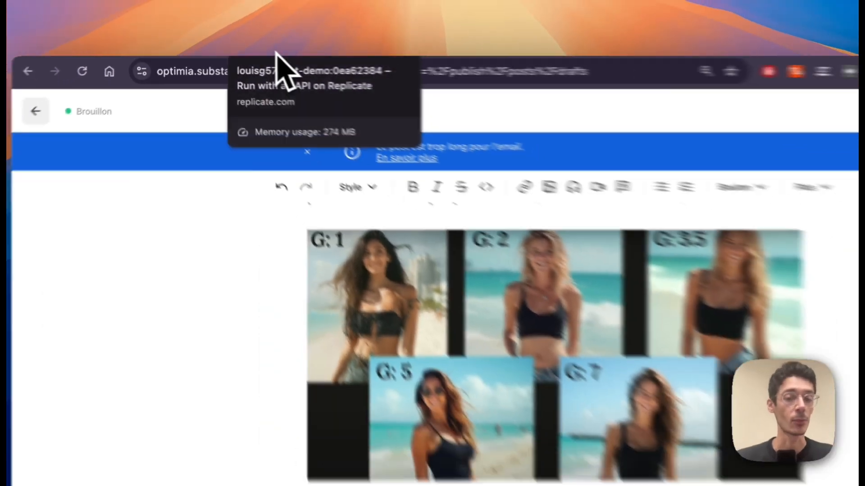
click(276, 53)
scroll(426, 251, up, 10)
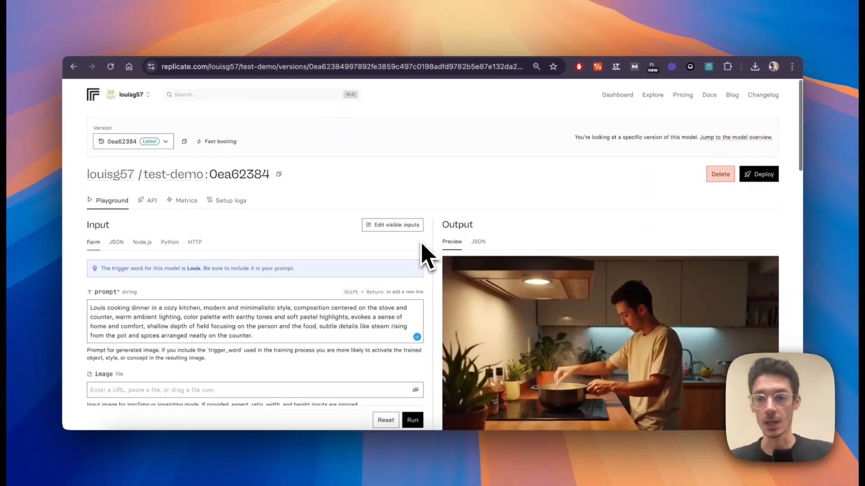
Step: Examine each generated cooking image in the test-demo output, checking the man's likeness, pose and realism against the prompt
scroll(540, 211, down, 3)
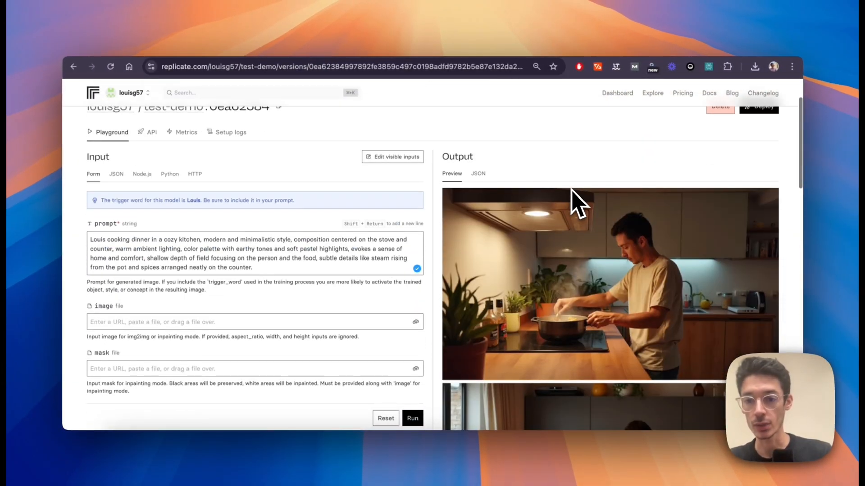
scroll(658, 239, up, 5)
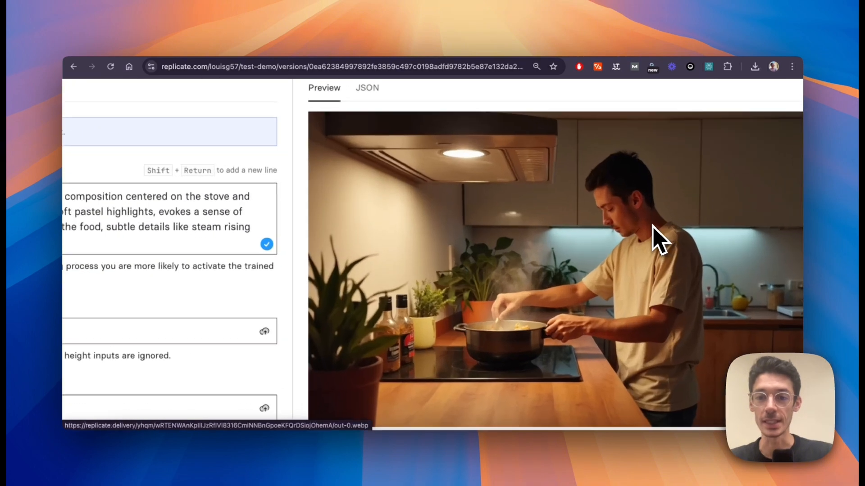
scroll(658, 239, down, 1)
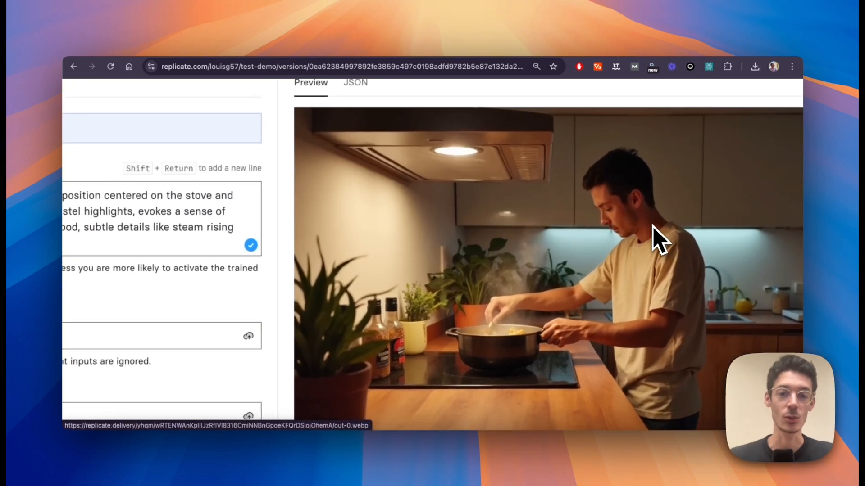
scroll(658, 238, down, 3)
scroll(659, 238, up, 3)
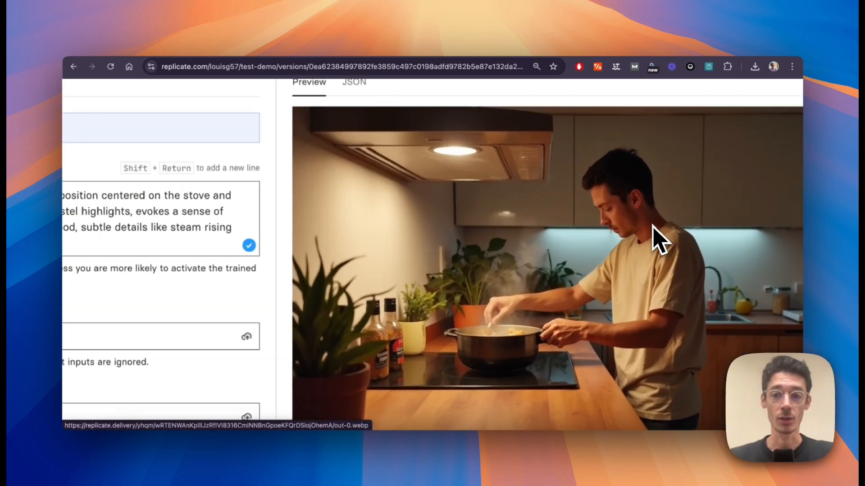
scroll(658, 239, down, 1)
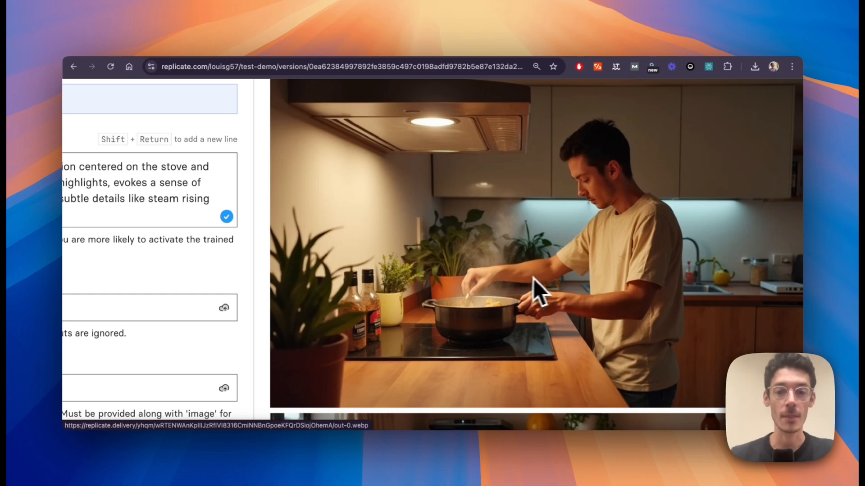
scroll(527, 277, down, 1)
scroll(493, 255, down, 10)
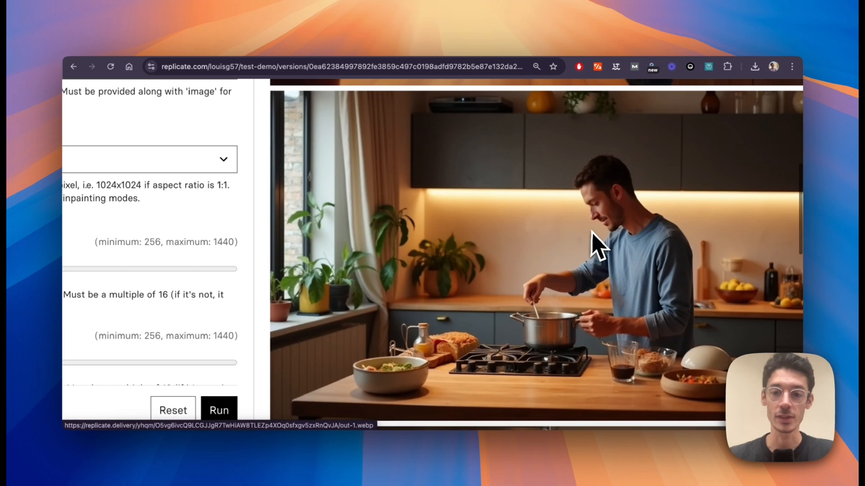
scroll(588, 246, down, 8)
scroll(624, 203, down, 2)
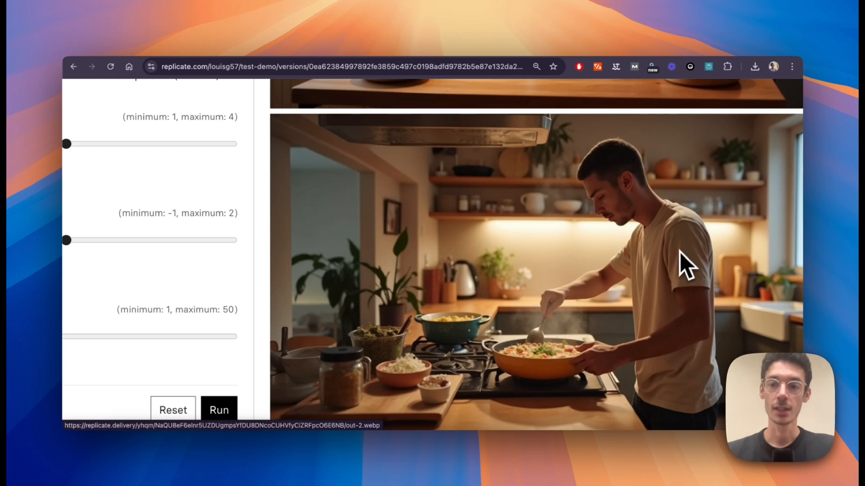
scroll(679, 254, down, 2)
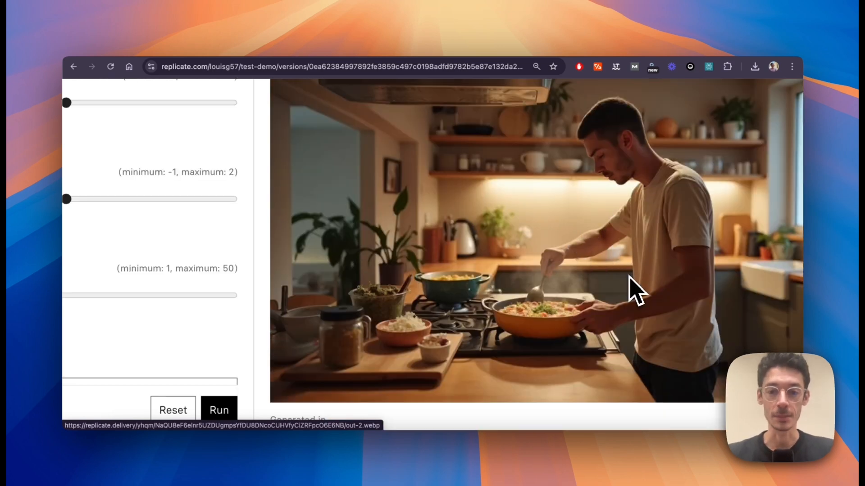
scroll(630, 277, down, 5)
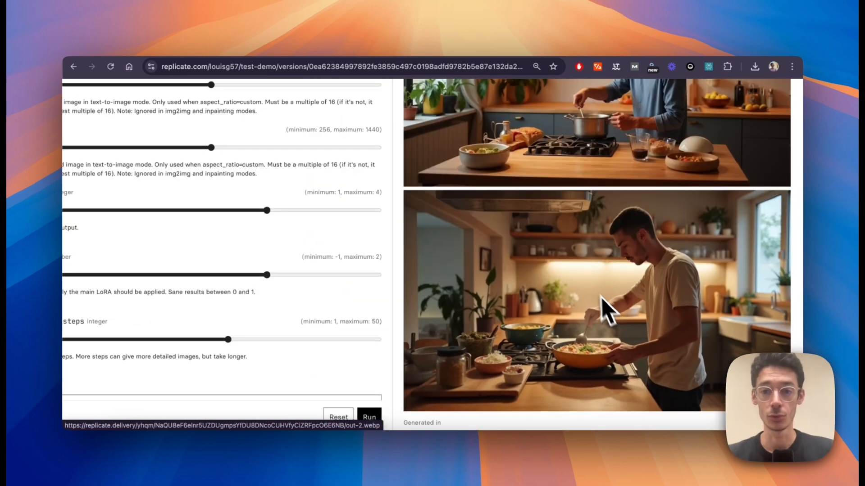
scroll(376, 231, down, 3)
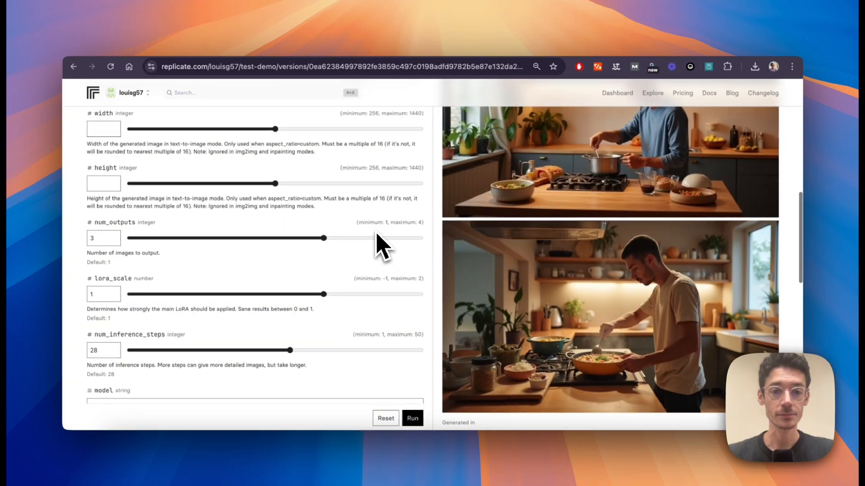
scroll(381, 246, up, 10)
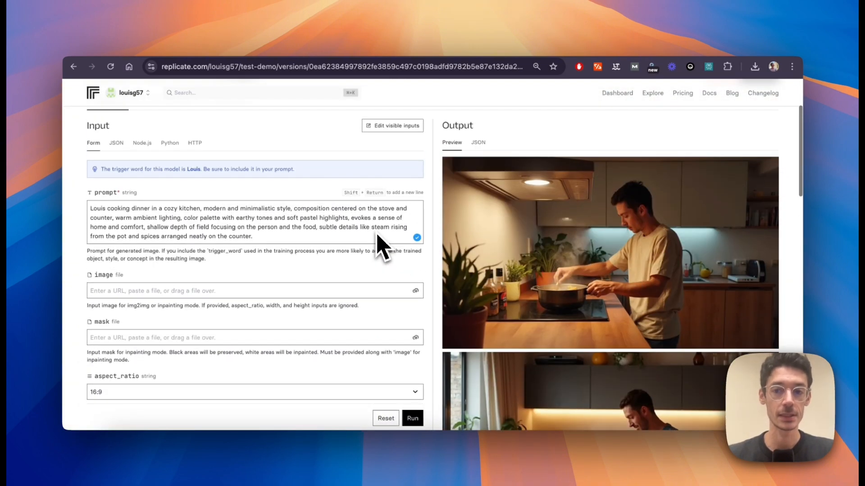
scroll(608, 211, down, 2)
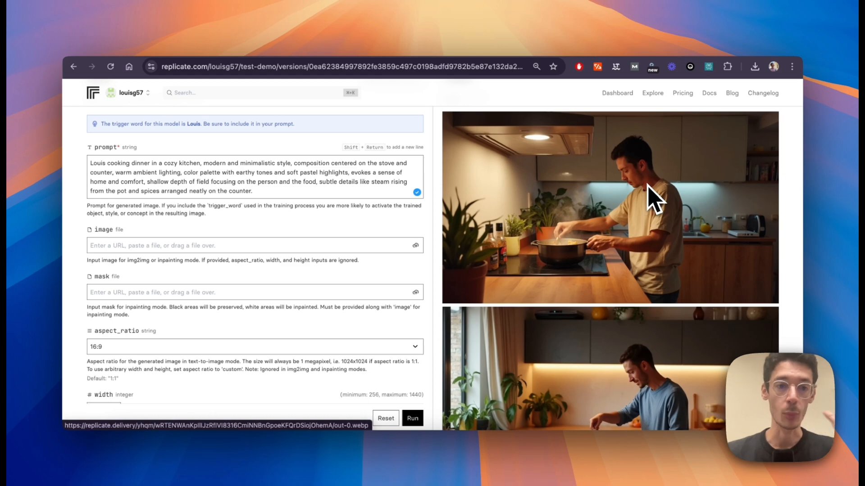
Step: Insert "facing forward," after the trigger word in the test-demo prompt and run the generation again
click(113, 163)
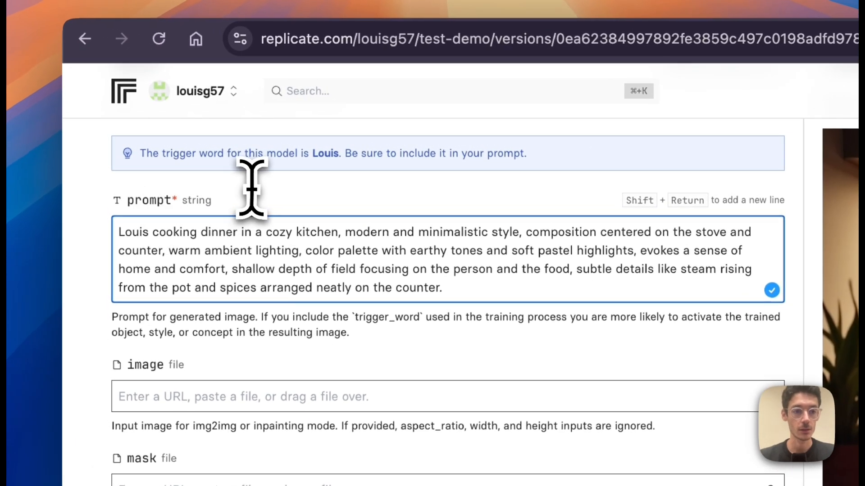
text(facing forward)
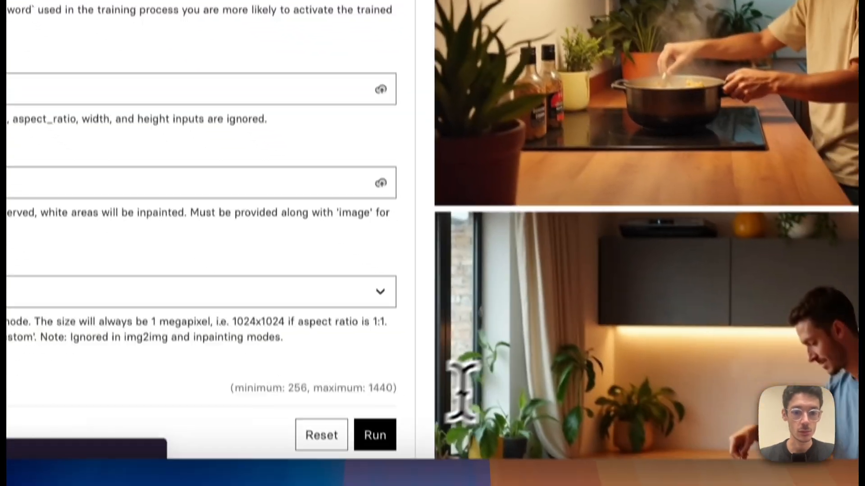
click(374, 435)
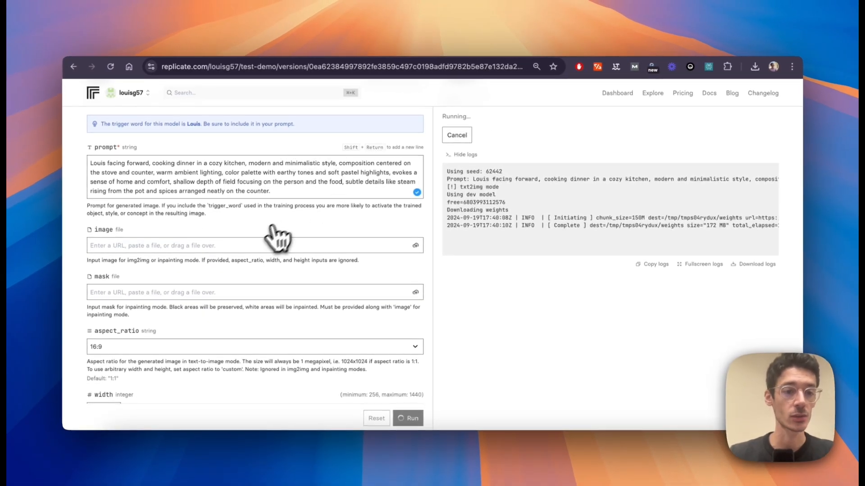
Step: Examine the images generated with the facing-forward prompt, comparing the man's face and orientation in each one
scroll(282, 234, down, 5)
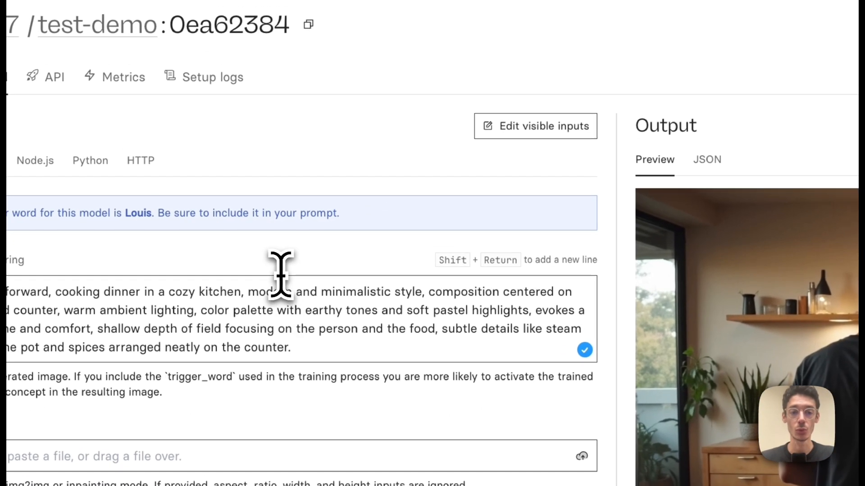
drag(217, 287, 237, 325)
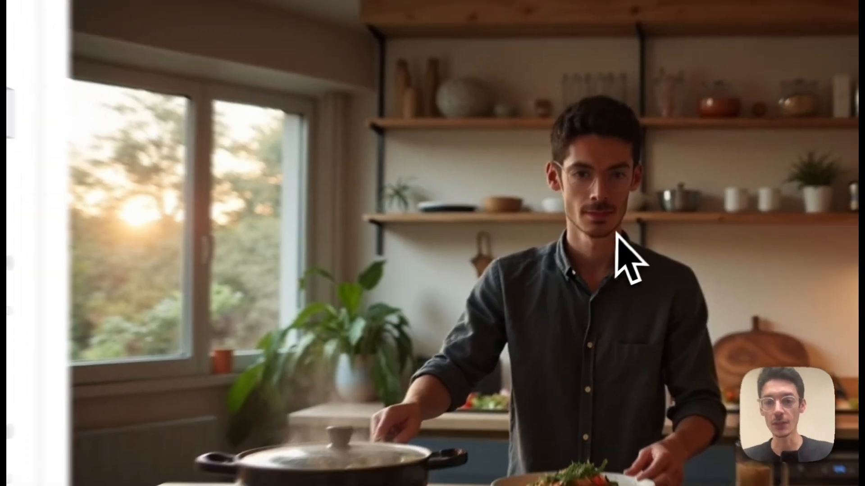
scroll(649, 284, down, 1)
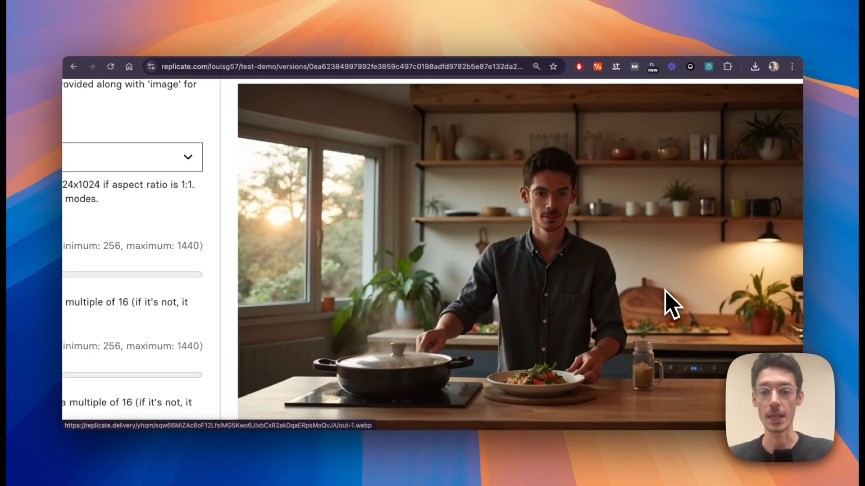
scroll(622, 279, down, 5)
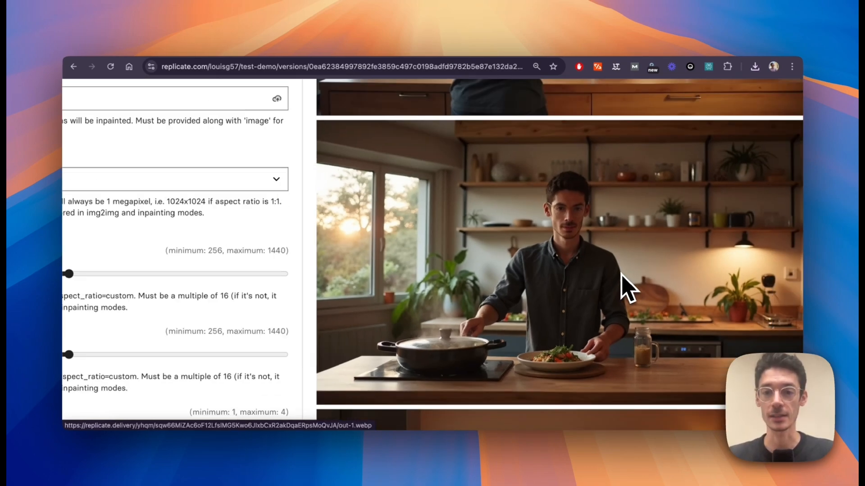
scroll(622, 273, down, 4)
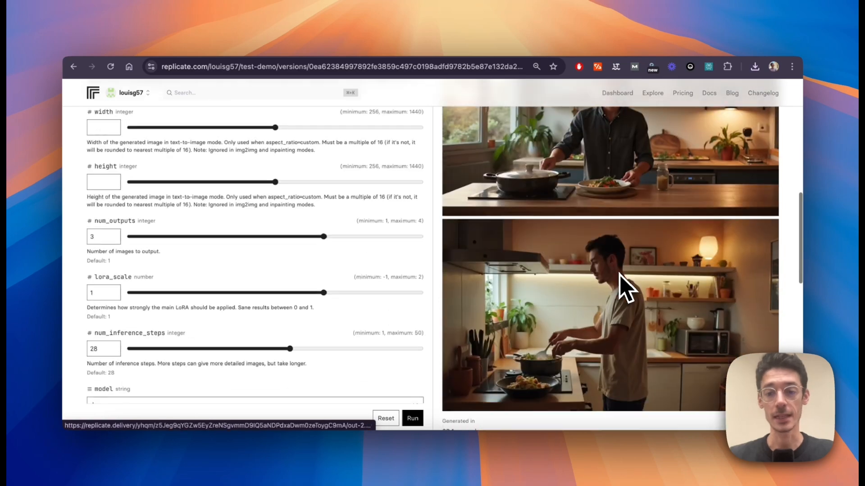
scroll(587, 293, up, 10)
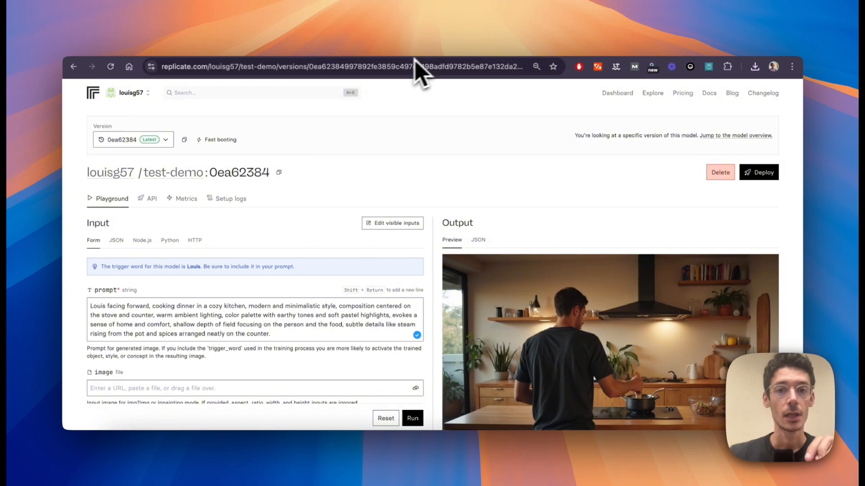
Step: Expand the Prompt Flux assistant's instructions in the OpenAI Playground and read the tasks, context, text analysis and prompt structure sections
scroll(433, 180, down, 1)
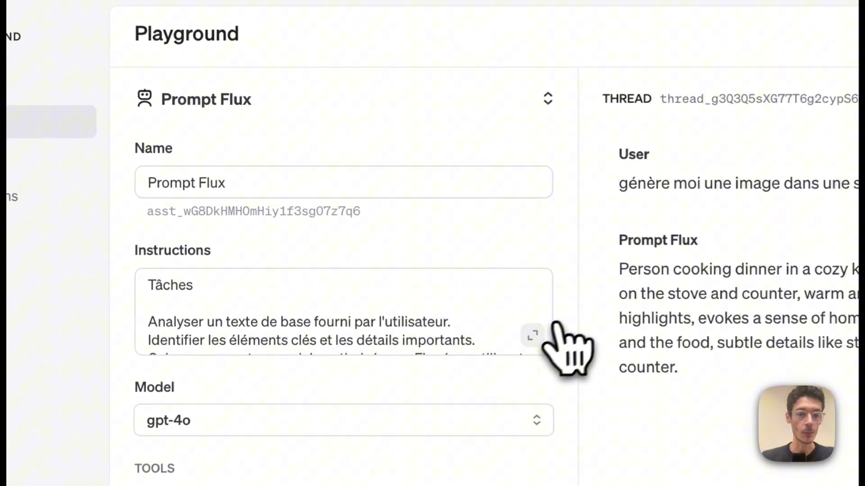
click(532, 335)
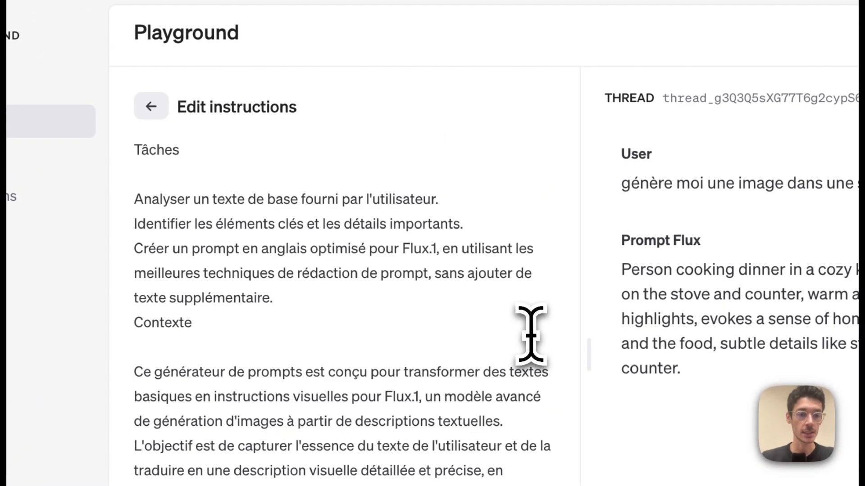
scroll(211, 235, down, 10)
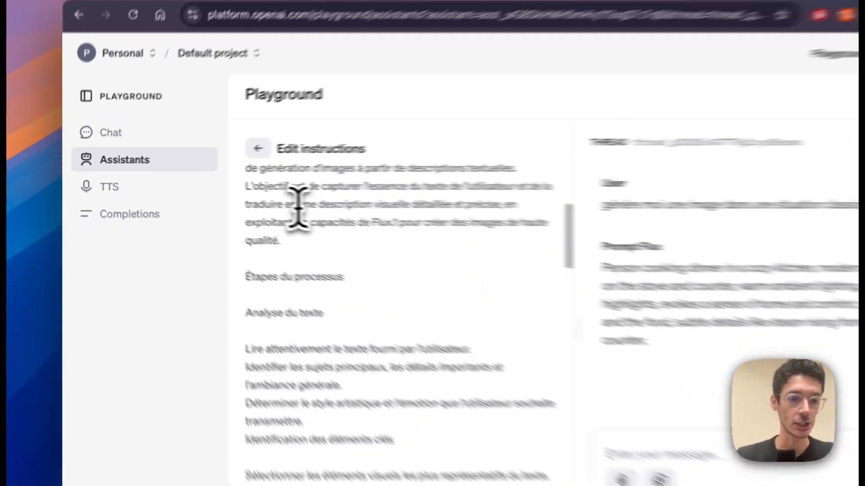
scroll(299, 205, down, 5)
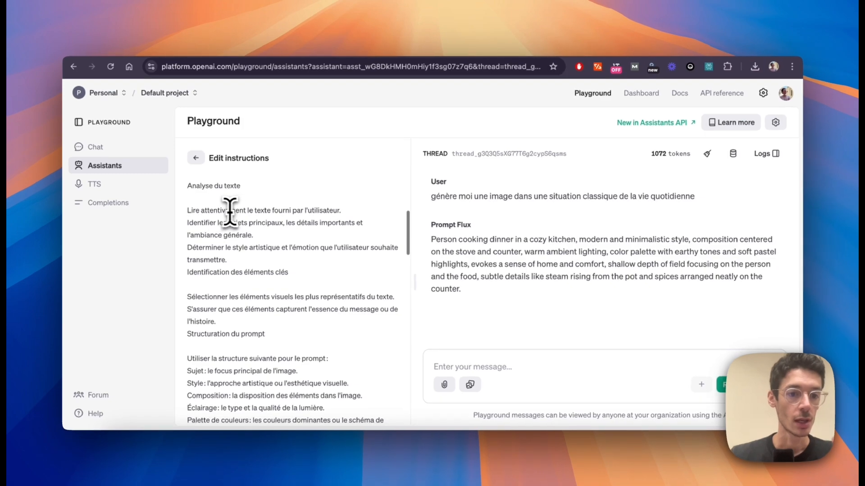
drag(208, 249, 256, 248)
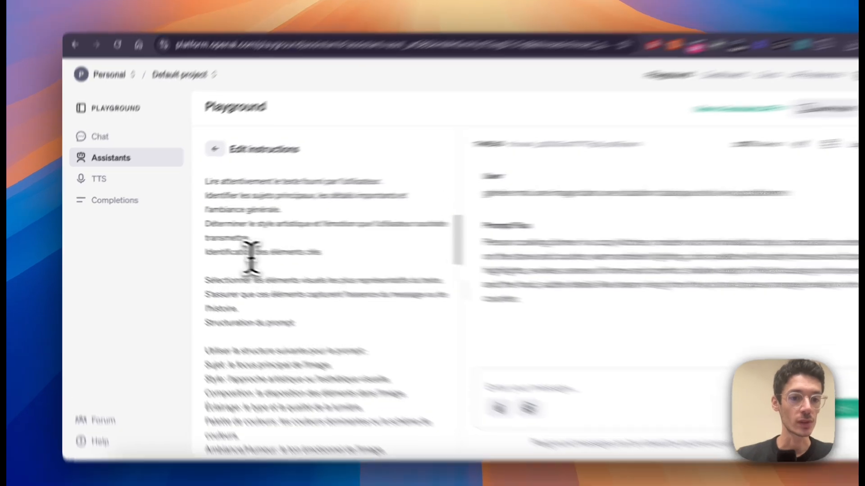
scroll(428, 273, down, 5)
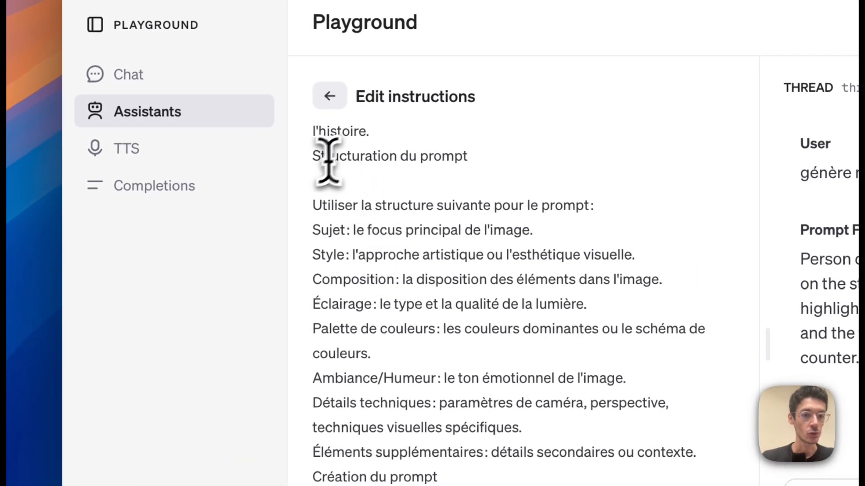
scroll(358, 326, down, 5)
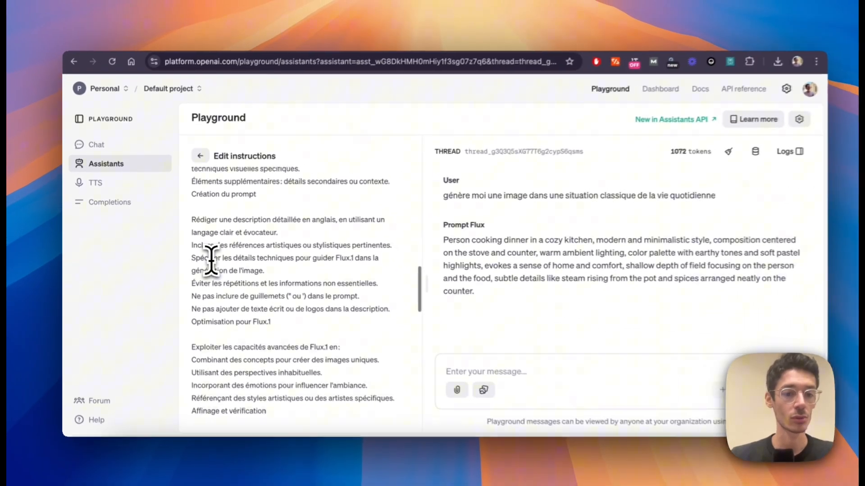
Step: Read the general format, the concrete sailor portrait example and the "Points de vigilance" in the instructions, and close the instructions editor
scroll(212, 260, down, 10)
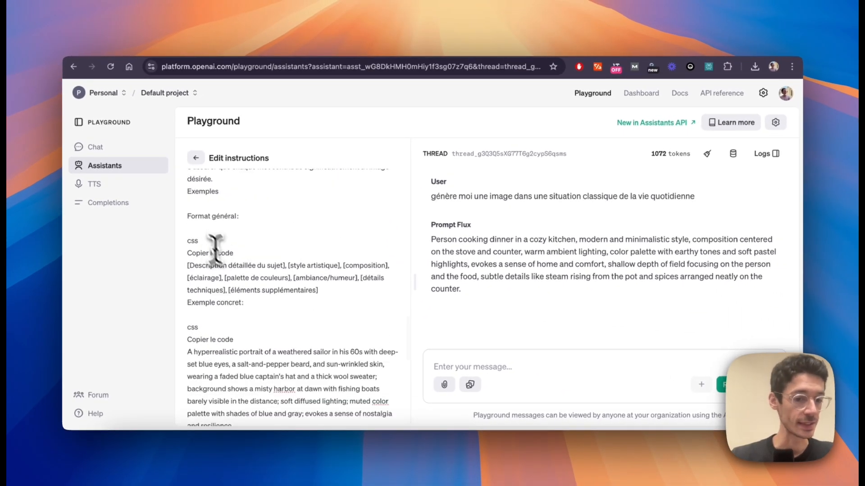
scroll(211, 243, down, 5)
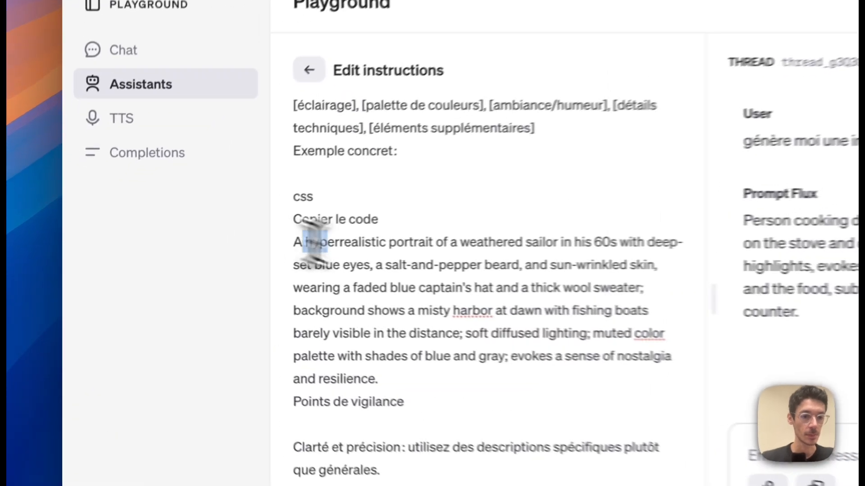
drag(194, 251, 246, 314)
scroll(247, 321, down, 3)
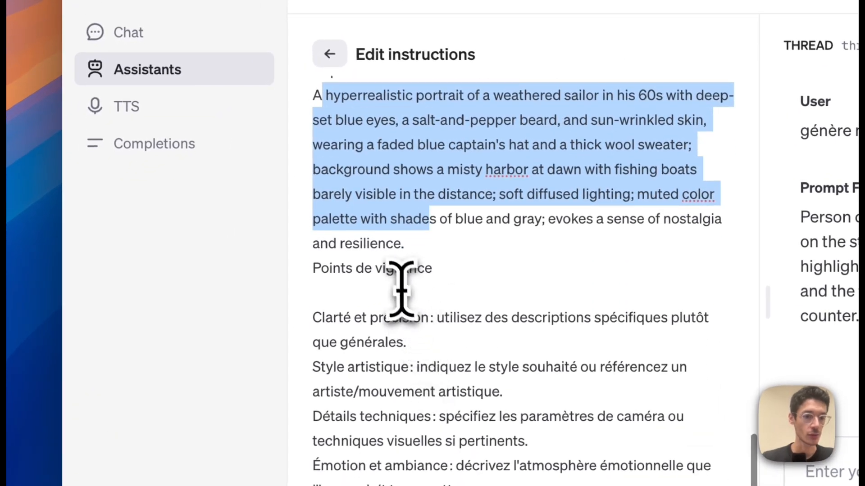
scroll(402, 290, down, 8)
scroll(410, 334, up, 15)
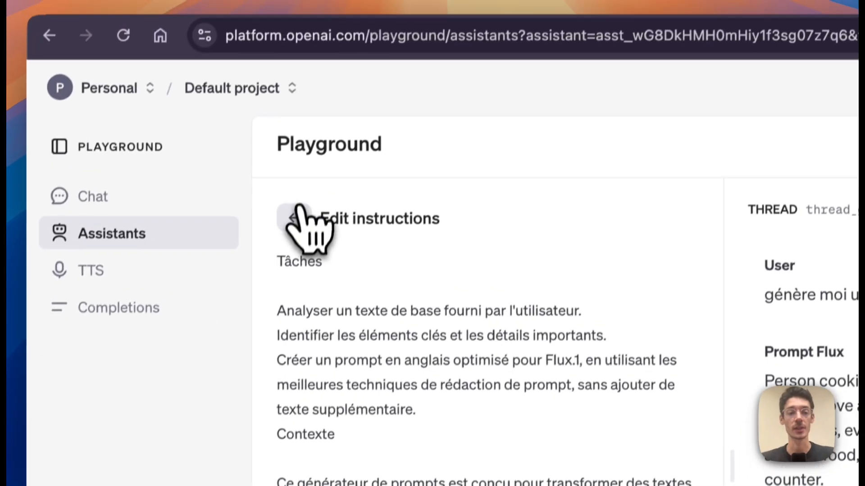
click(295, 215)
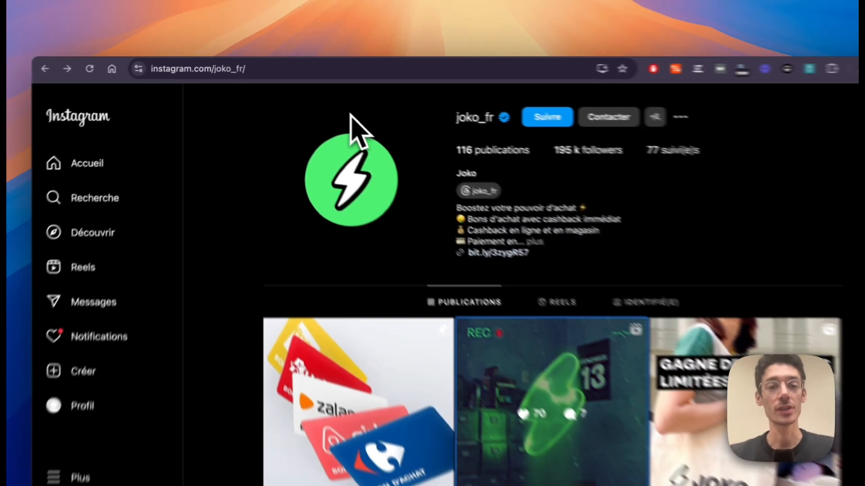
Step: Look over the joko_fr Instagram profile header and its most recent posts, examining how the brand visuals are composed
scroll(402, 120, down, 3)
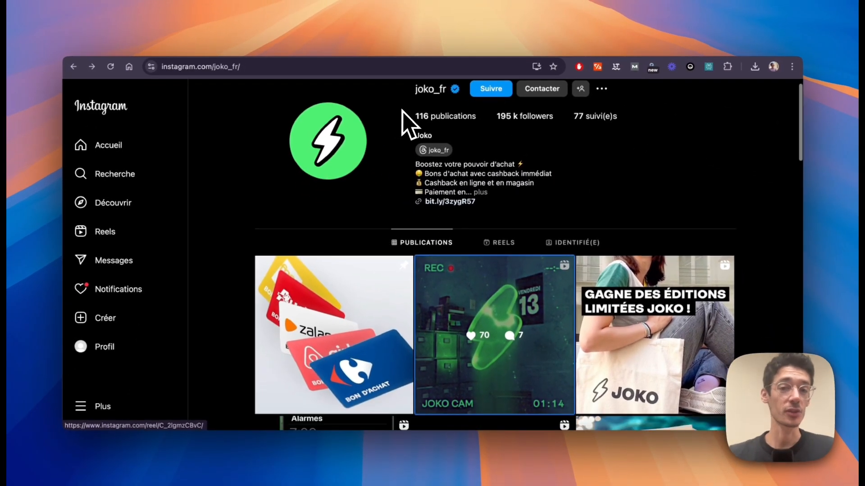
scroll(402, 119, up, 3)
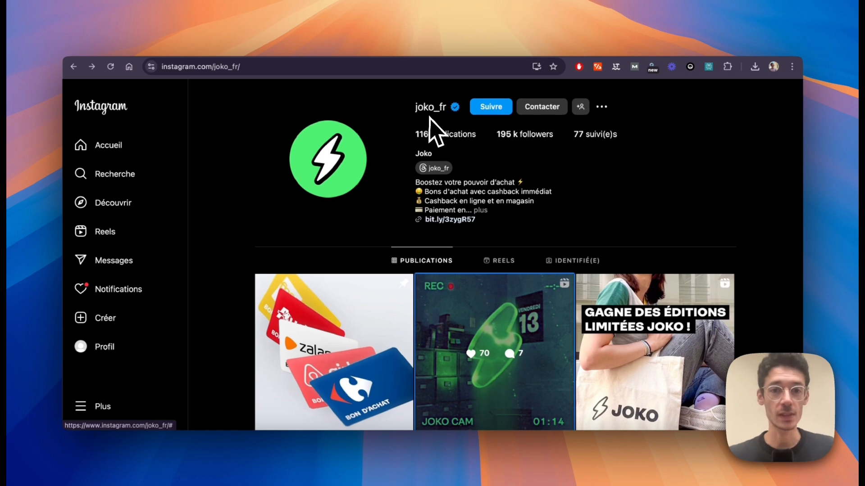
scroll(421, 164, down, 5)
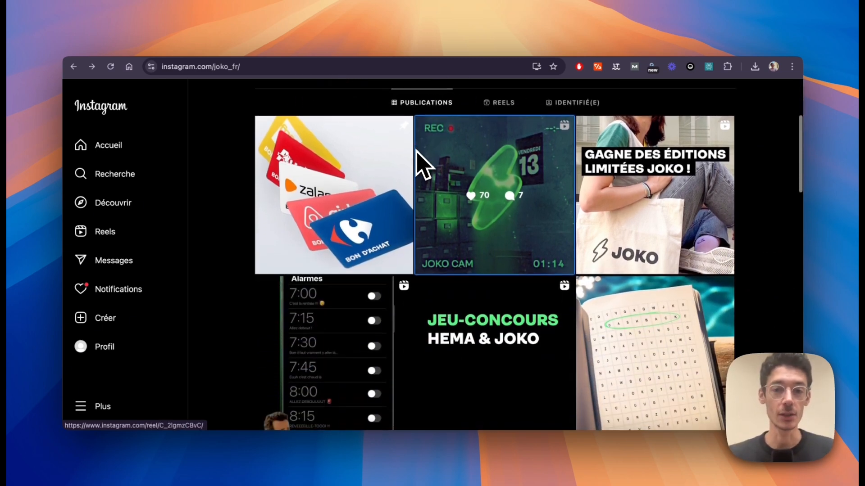
scroll(423, 165, down, 2)
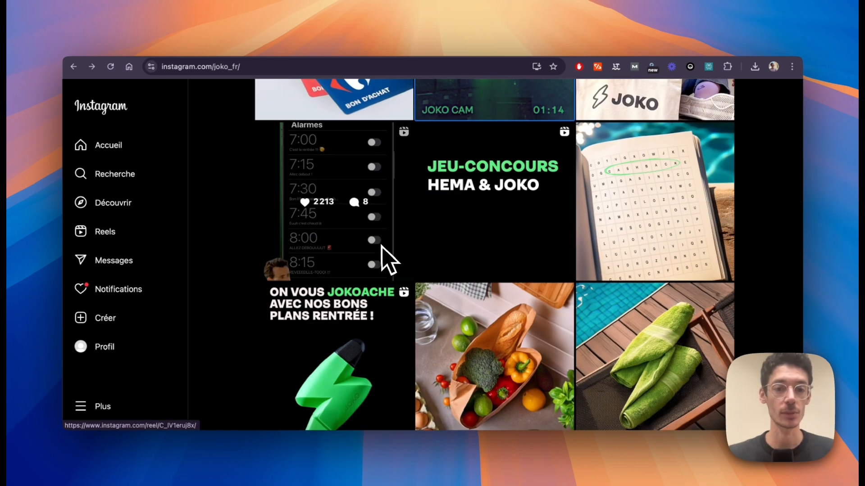
scroll(239, 248, down, 1)
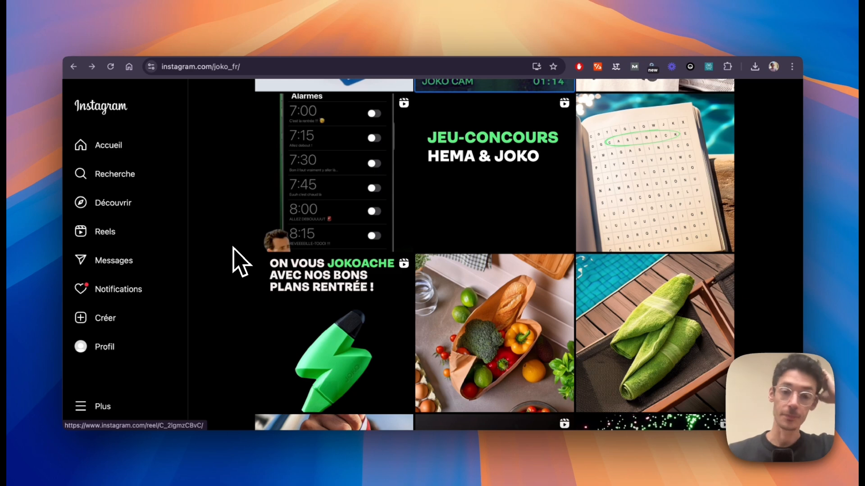
scroll(233, 248, down, 2)
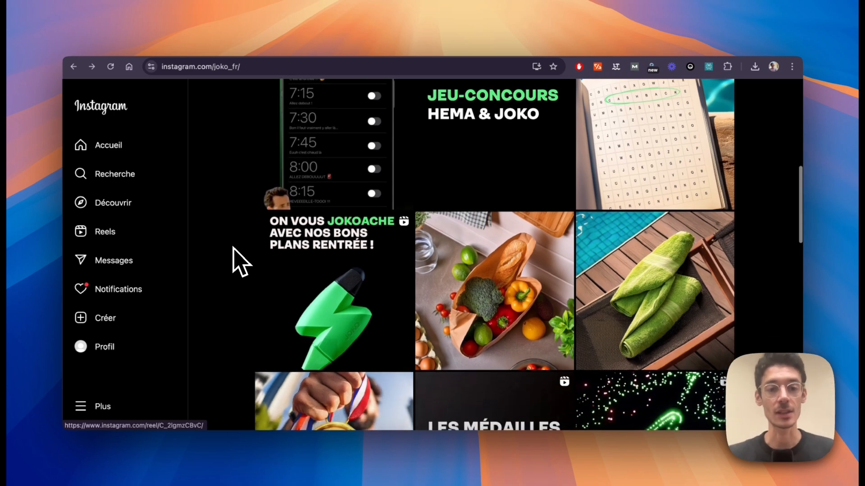
scroll(241, 261, down, 1)
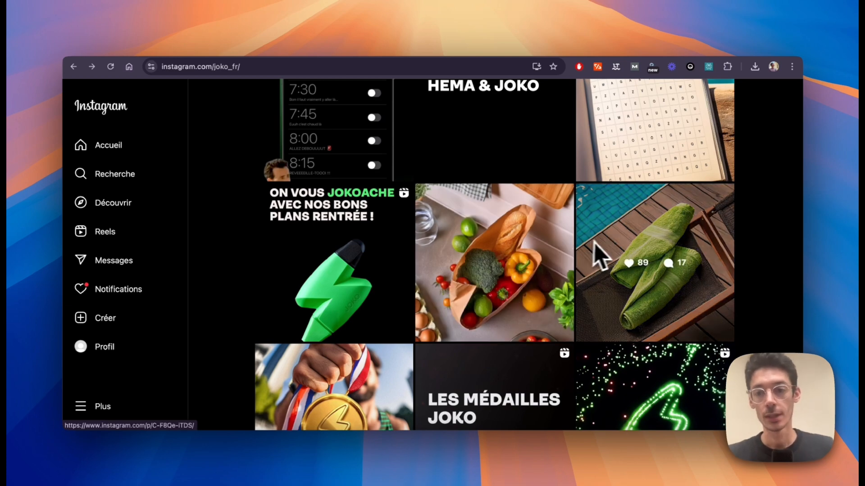
Step: Examine the older joko_fr posts for AI-style brand imagery, including the logo on medals, a phone, a hot-air balloon and a football
scroll(649, 290, down, 9)
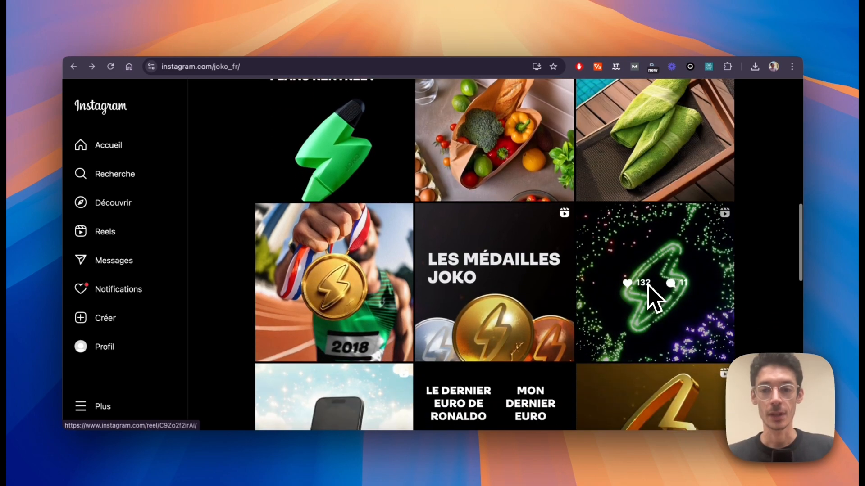
scroll(648, 295, down, 4)
scroll(386, 187, up, 1)
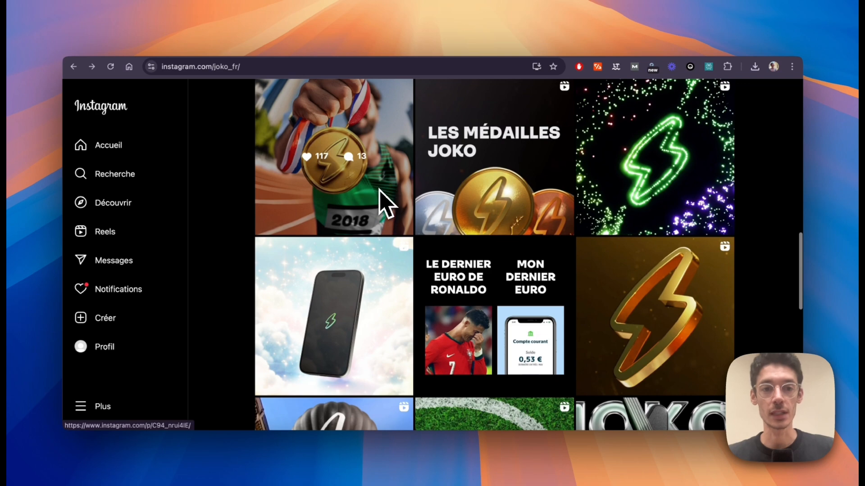
scroll(375, 202, down, 10)
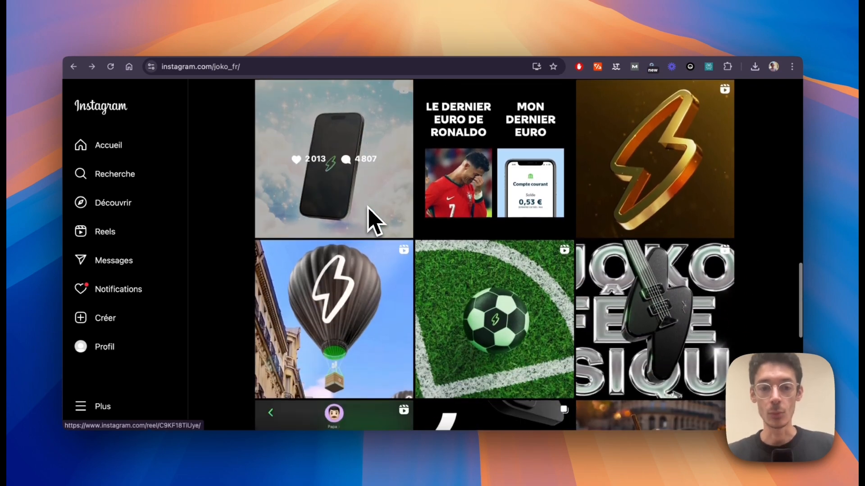
scroll(375, 220, down, 6)
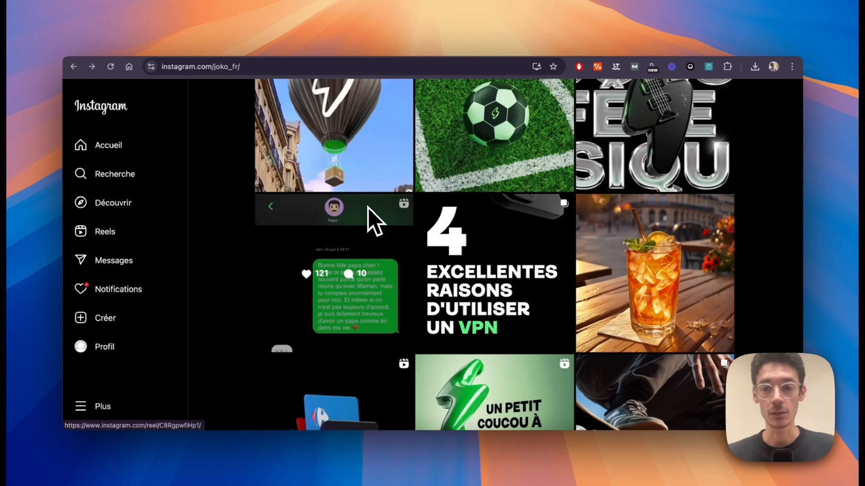
scroll(372, 221, down, 1)
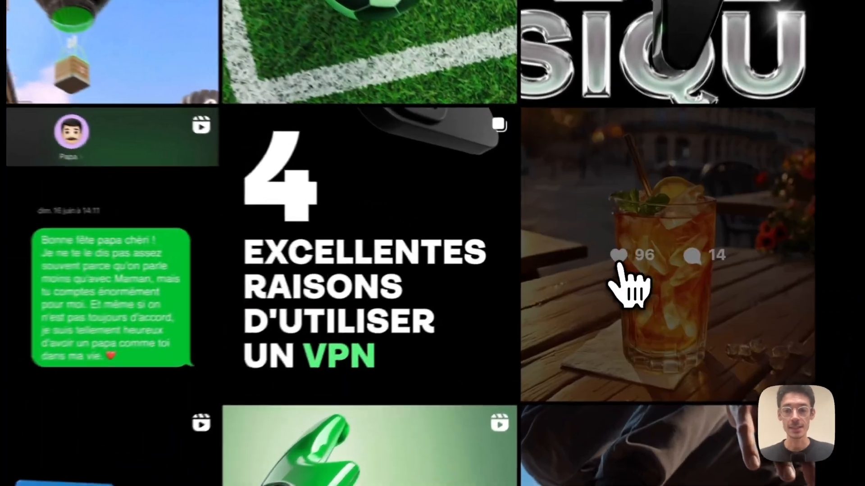
click(606, 268)
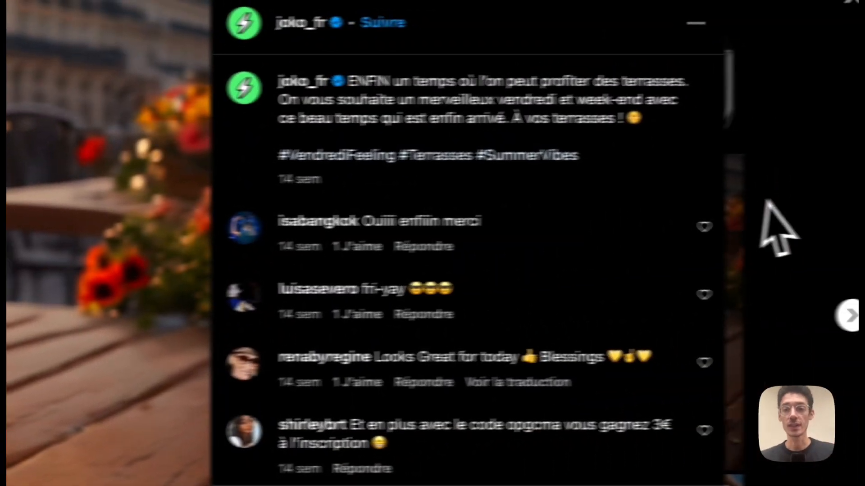
click(763, 202)
scroll(586, 257, up, 5)
scroll(545, 283, up, 10)
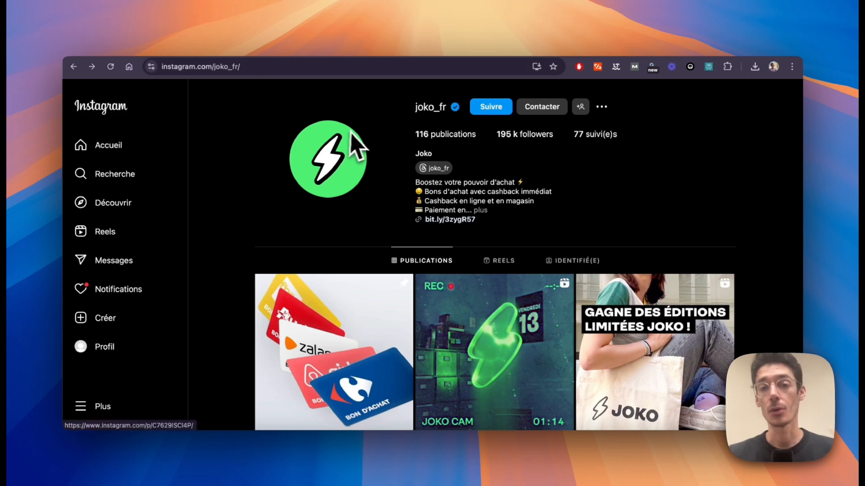
Step: Switch to the LinkedIn post about the AI-generated influencer and read its RenderNet AI creation steps and example images
click(235, 58)
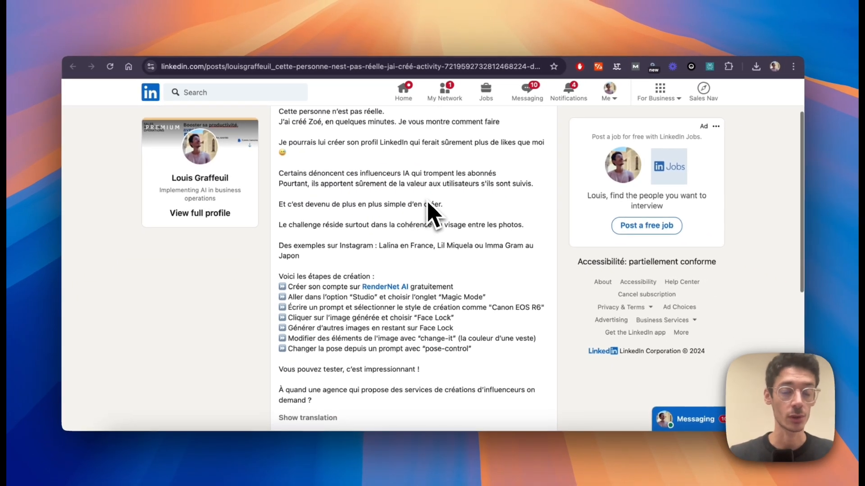
scroll(427, 205, down, 2)
scroll(427, 205, down, 4)
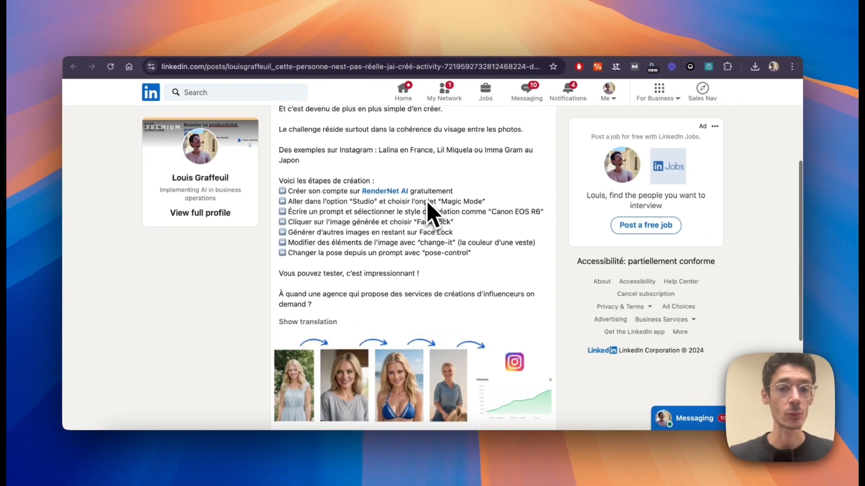
scroll(405, 208, down, 1)
scroll(405, 212, up, 3)
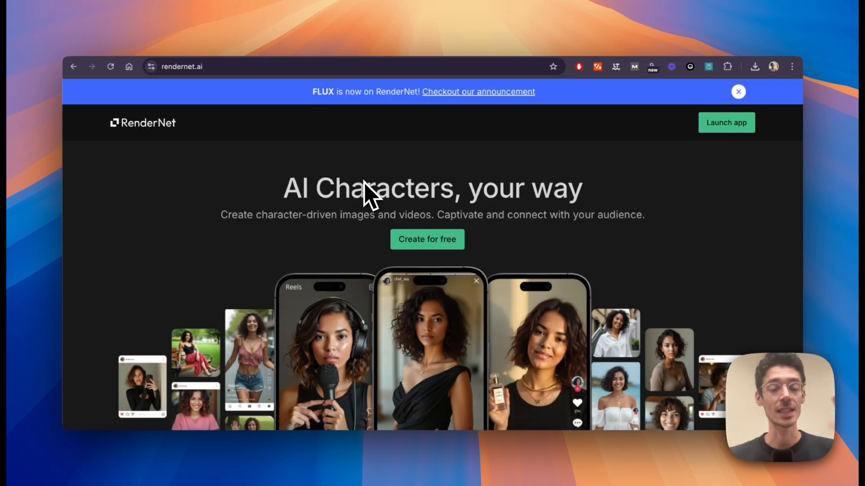
Step: Review the RenderNet website's features for AI characters, examining character building, Pose Control, image changes, TrueTouch realism and narration
scroll(364, 194, down, 2)
scroll(364, 193, down, 3)
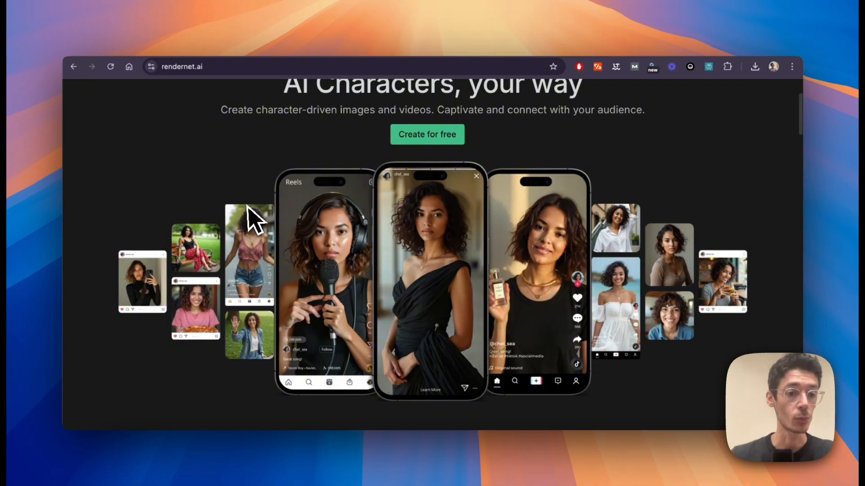
scroll(245, 207, down, 2)
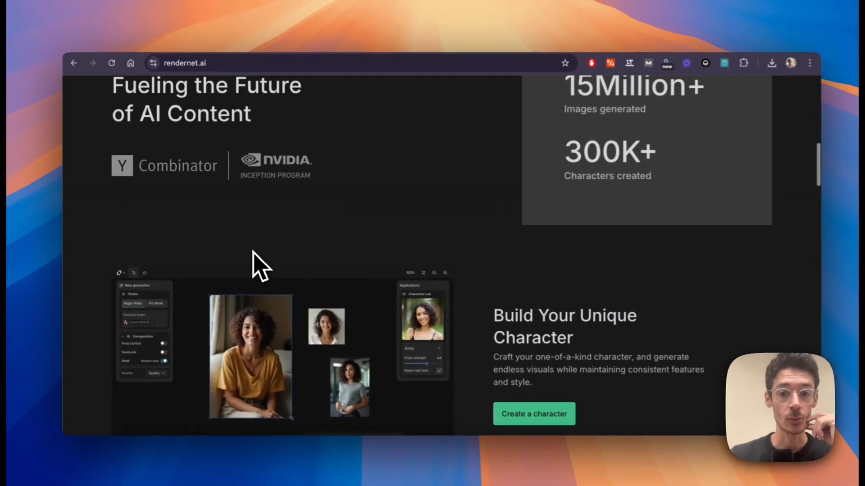
scroll(259, 267, down, 5)
scroll(266, 243, down, 10)
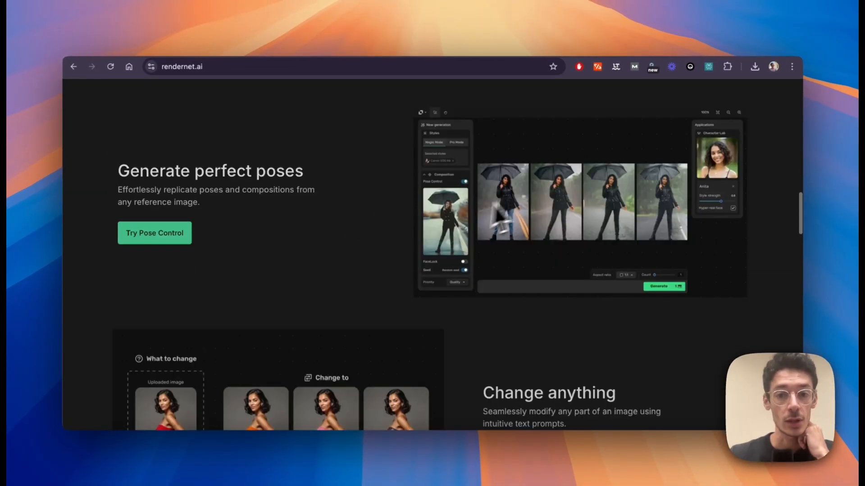
scroll(546, 225, down, 2)
scroll(256, 258, down, 8)
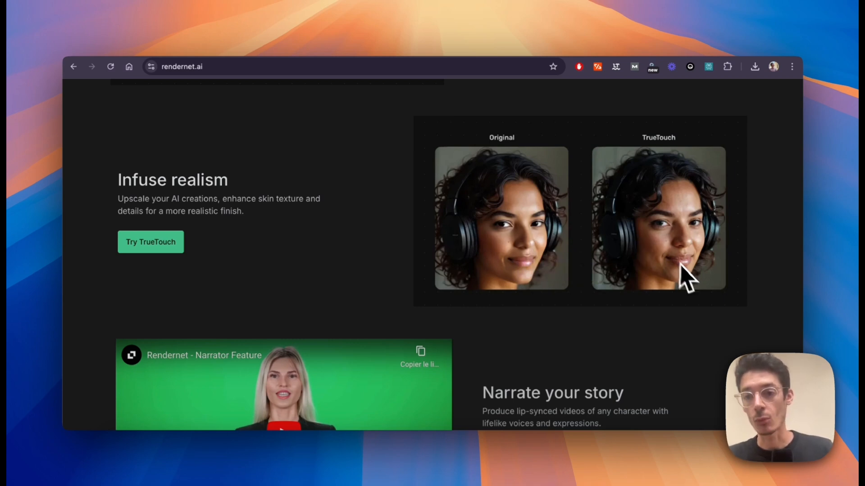
scroll(681, 255, down, 4)
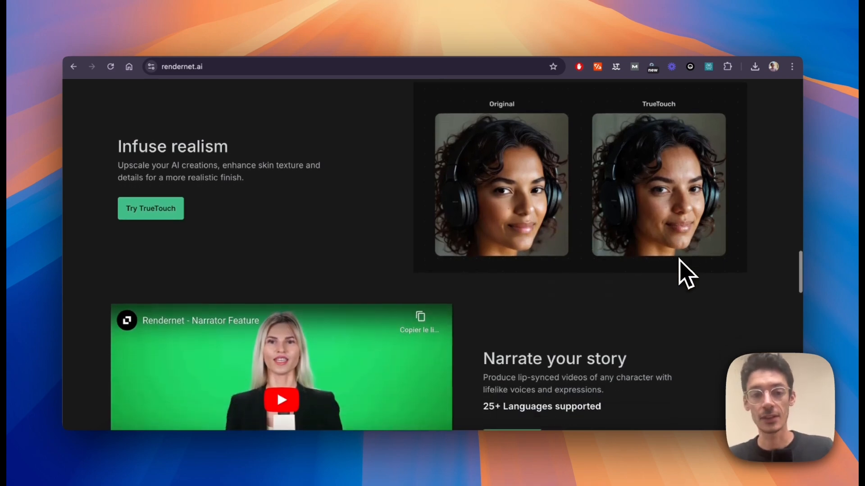
scroll(687, 273, up, 10)
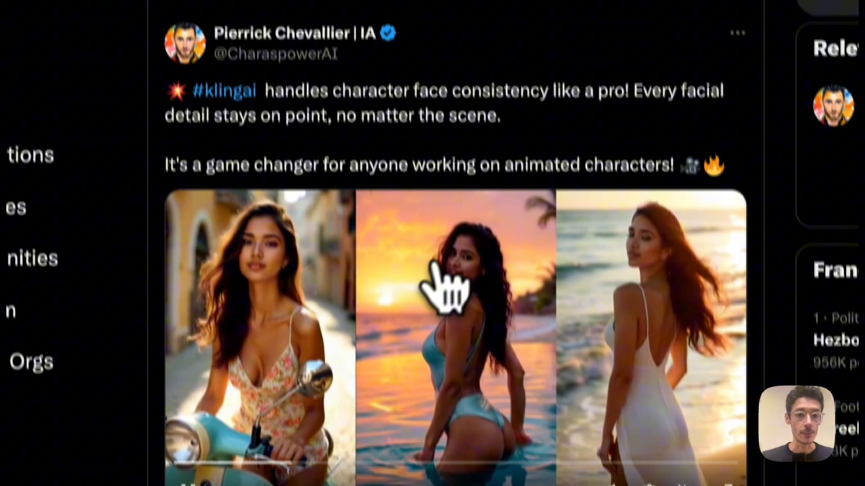
Step: Examine the X post about #klingai character face consistency, skipping ahead in its video of one woman in three scenes
scroll(459, 419, down, 2)
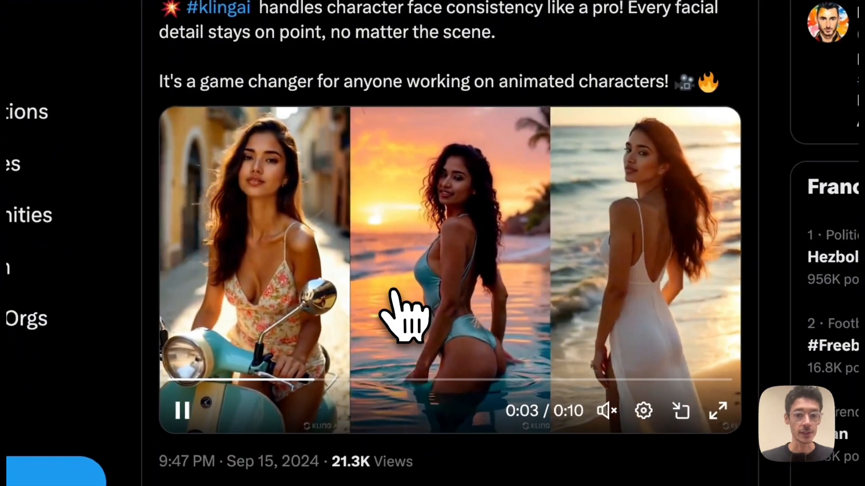
drag(365, 375, 500, 372)
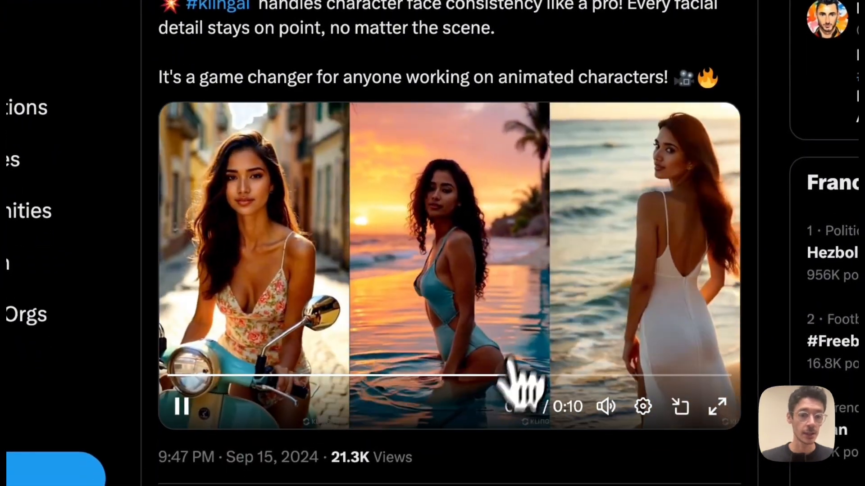
scroll(434, 255, down, 3)
scroll(434, 271, up, 3)
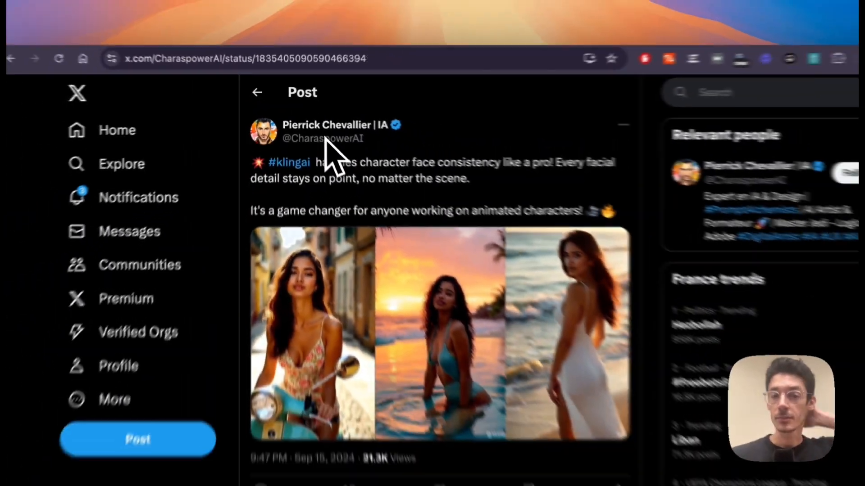
mouse_move(325, 118)
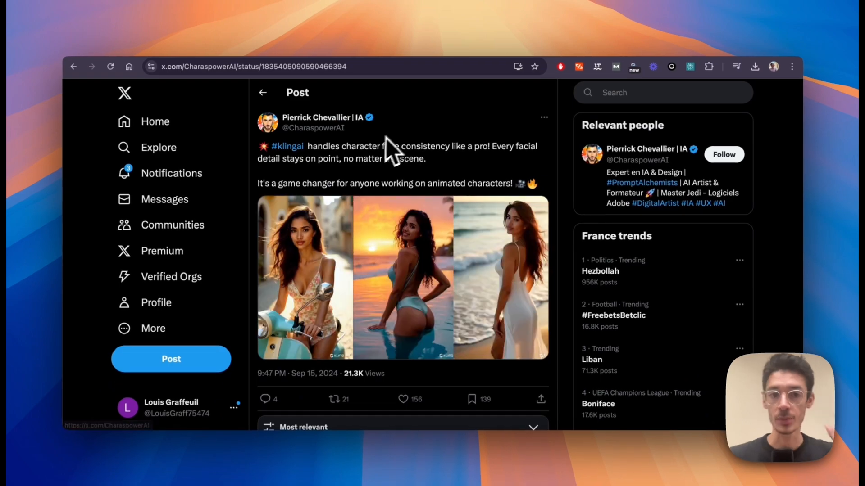
scroll(361, 133, down, 1)
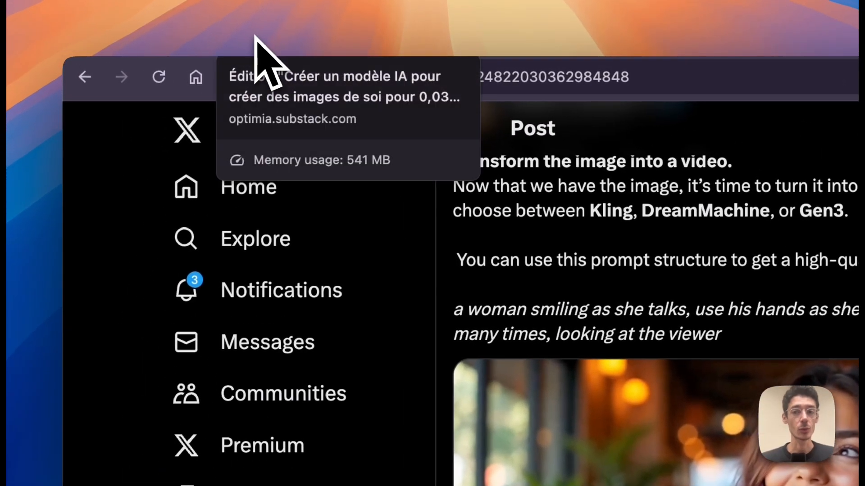
Step: Read the Runway post announcing Gen-3 Alpha Video to Video and replay its example video from the beginning
click(257, 45)
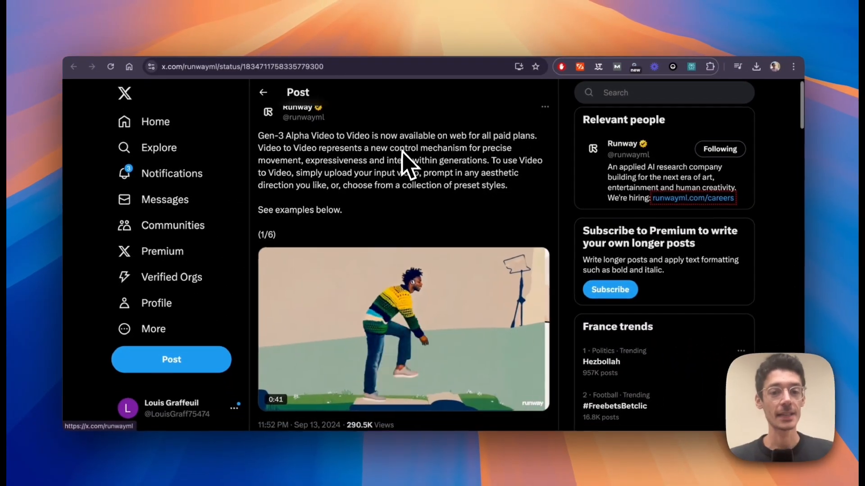
scroll(402, 153, down, 1)
scroll(426, 145, down, 1)
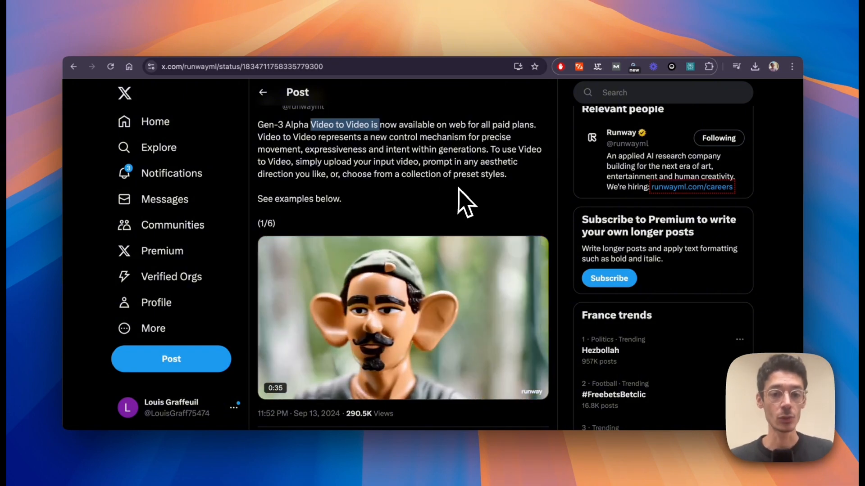
click(308, 373)
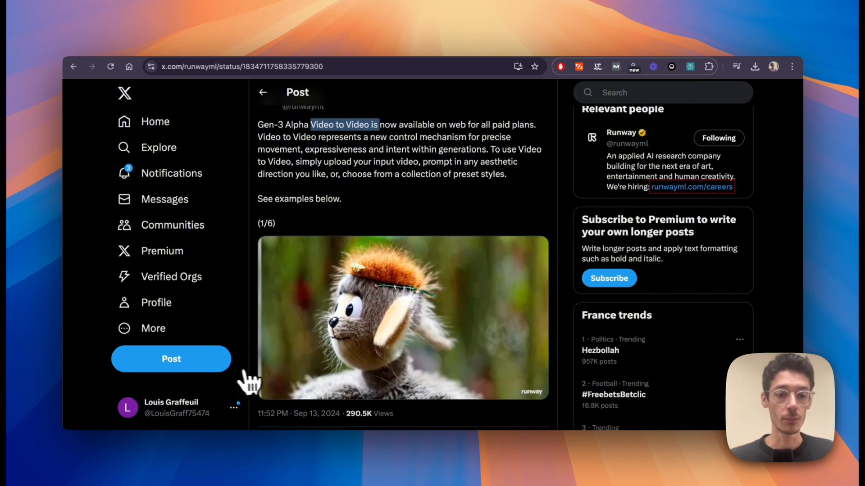
click(270, 374)
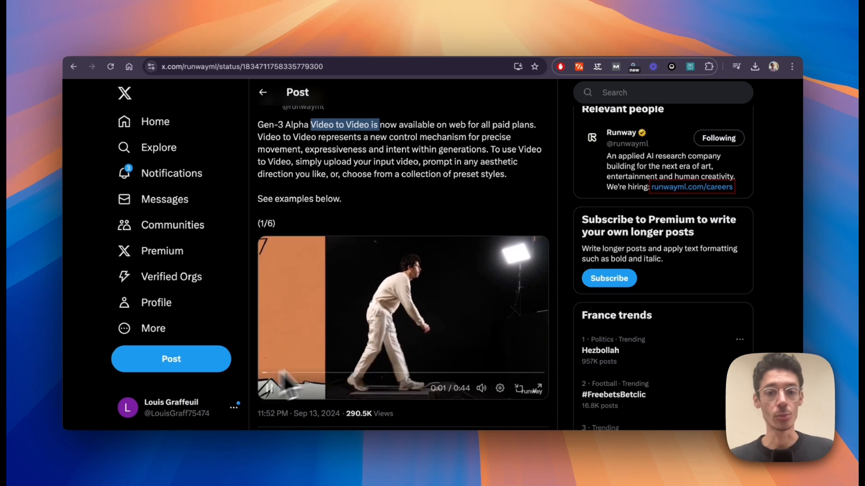